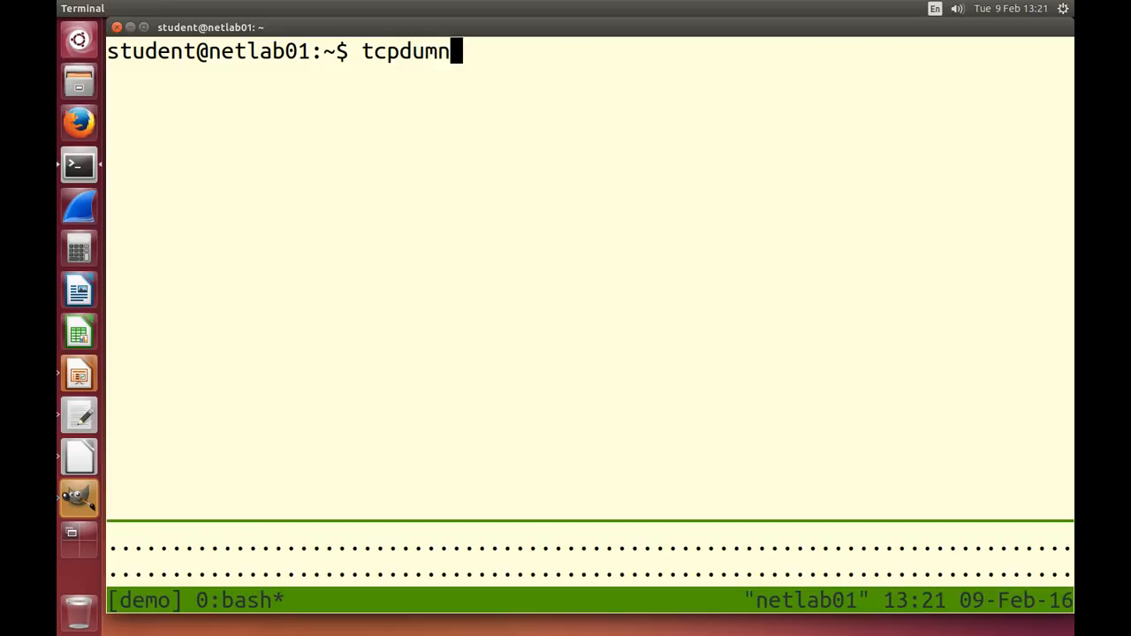
Step: Discard the unfinished tcpdump command and run `ifconfig | less` to list the network interfaces
key("BackSpace")
type("p")
key("BackSpace")
key("BackSpace")
key("BackSpace")
key("BackSpace")
key("BackSpace")
key("BackSpace")
key("BackSpace")
key("BackSpace")
type("ifconfig | ")
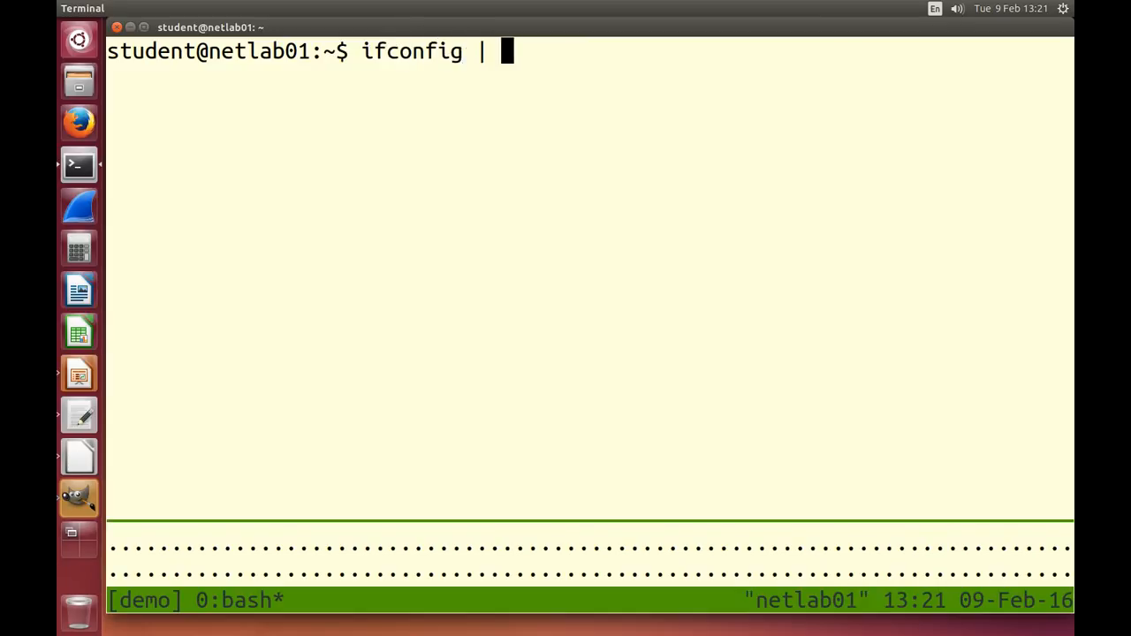
type("less")
key("Return")
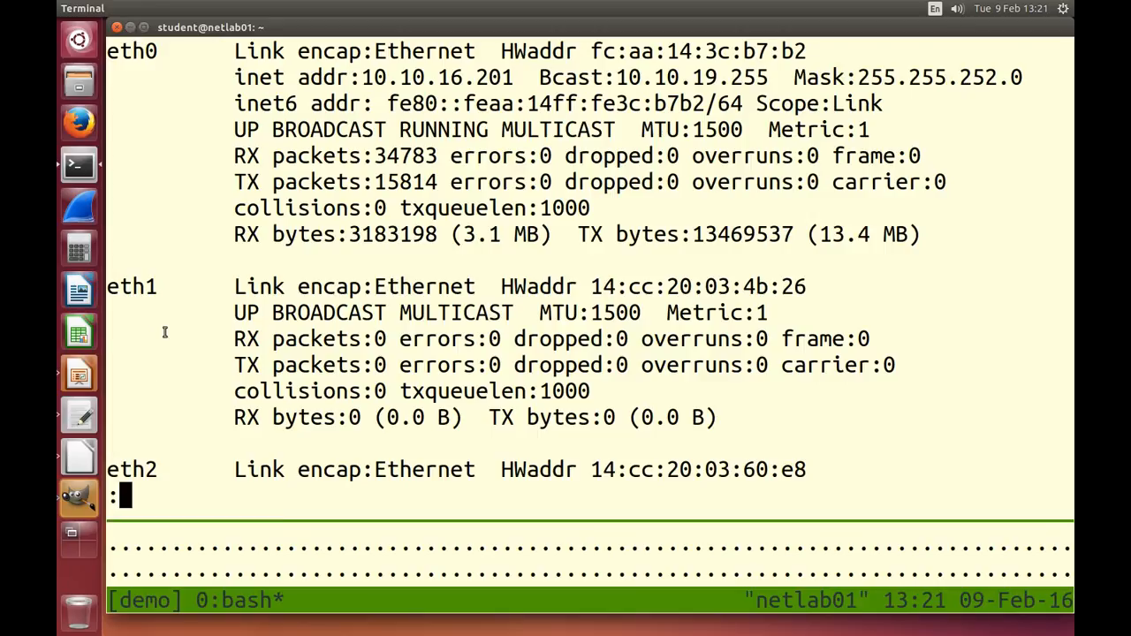
Step: Page forward through the interface listing, return to its beginning, and quit the pager
key("space")
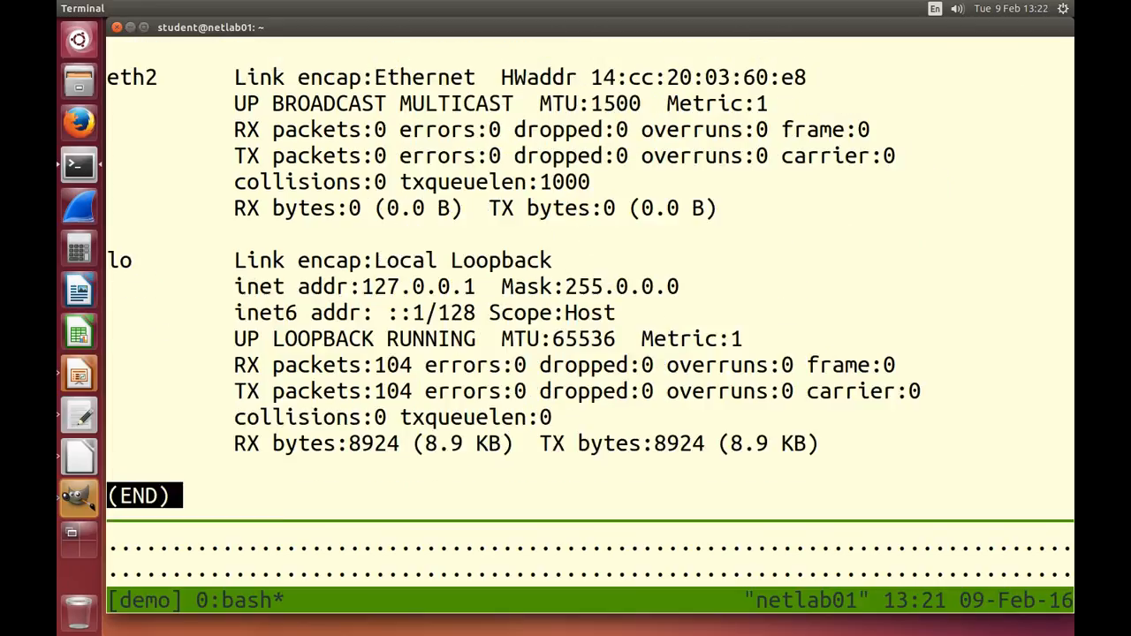
key("b")
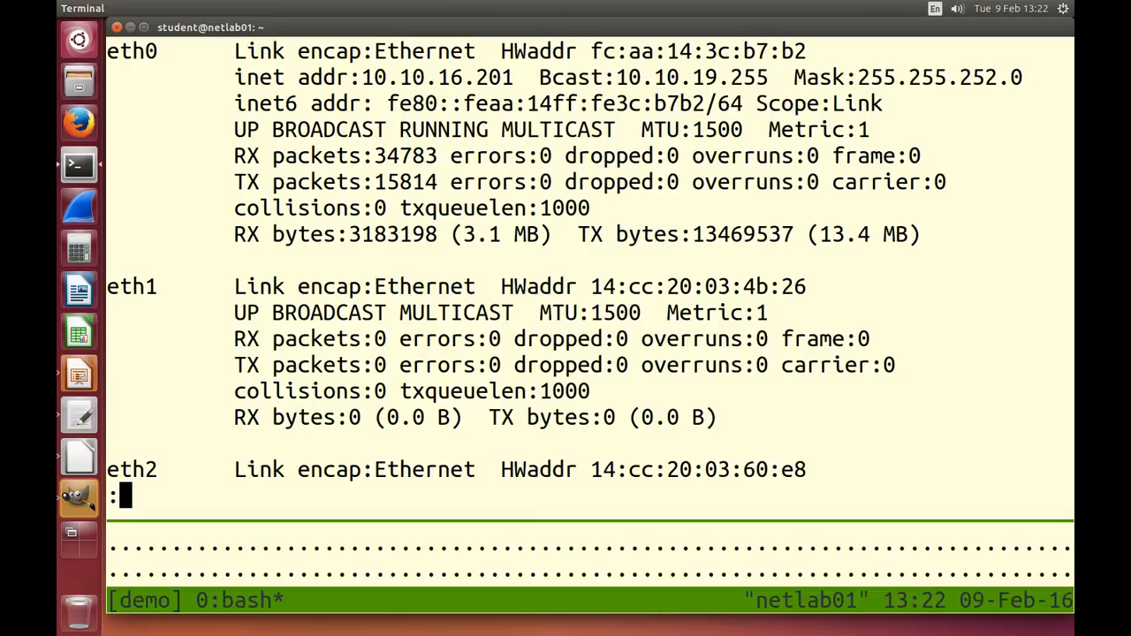
key("q")
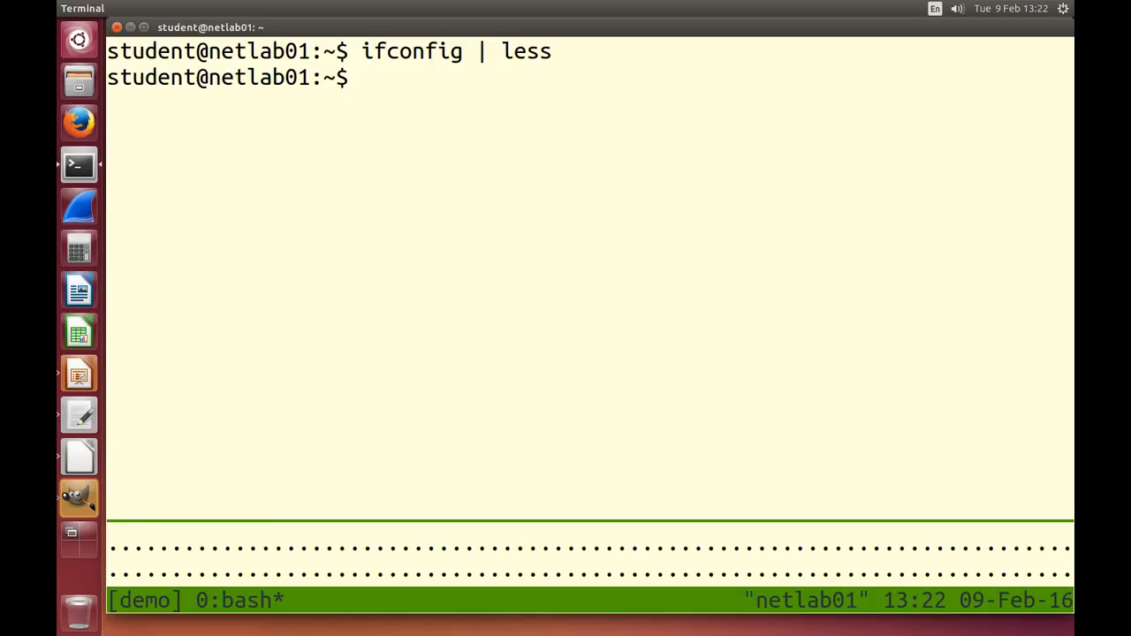
Step: Try to capture packets on eth0 with `tcpdump -i eth0 -n`
type("tcpdum")
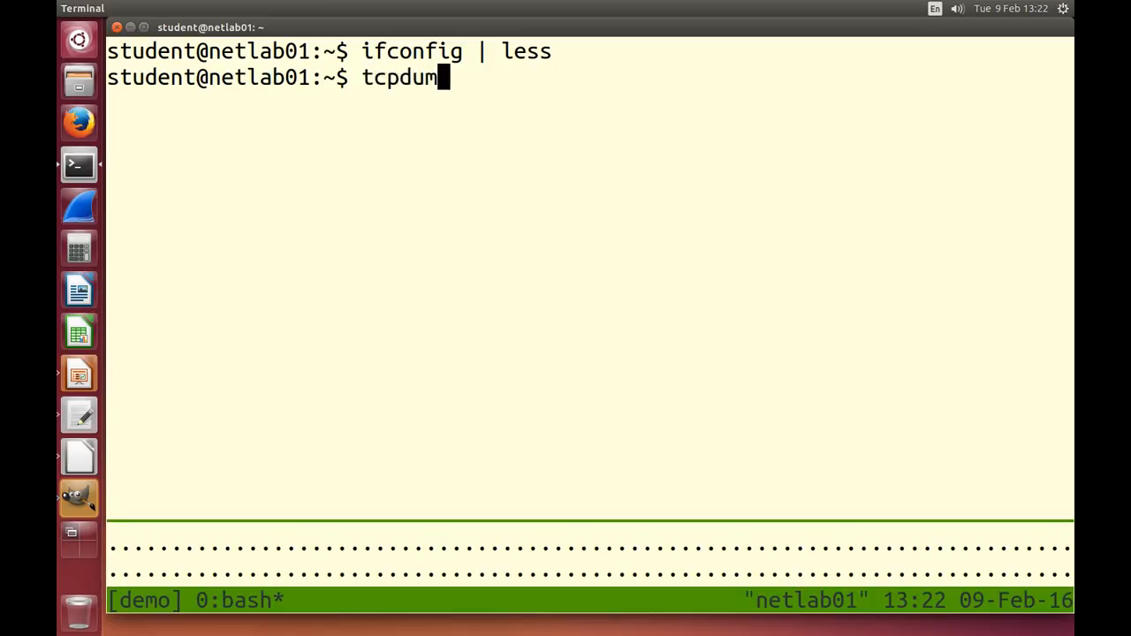
type("p -i eth0")
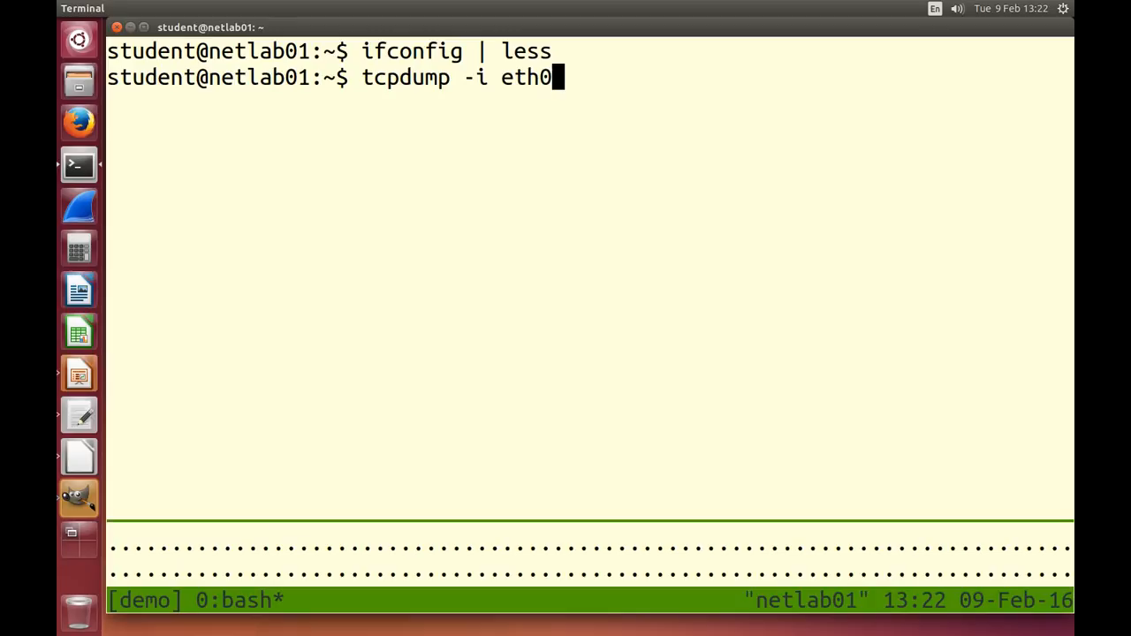
type("-n")
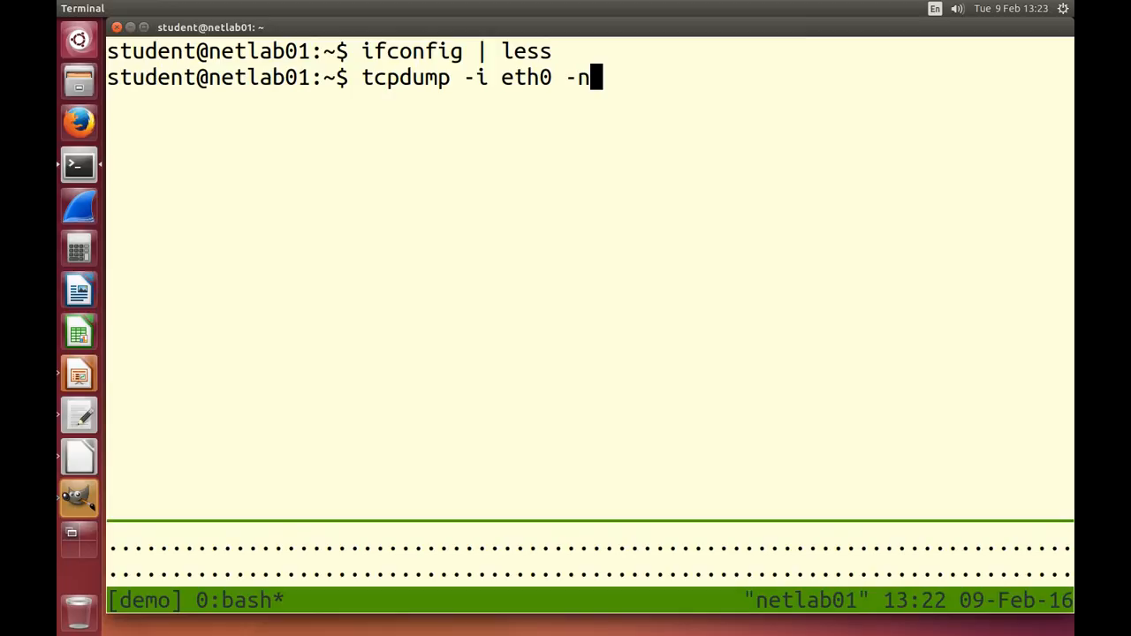
key("Return")
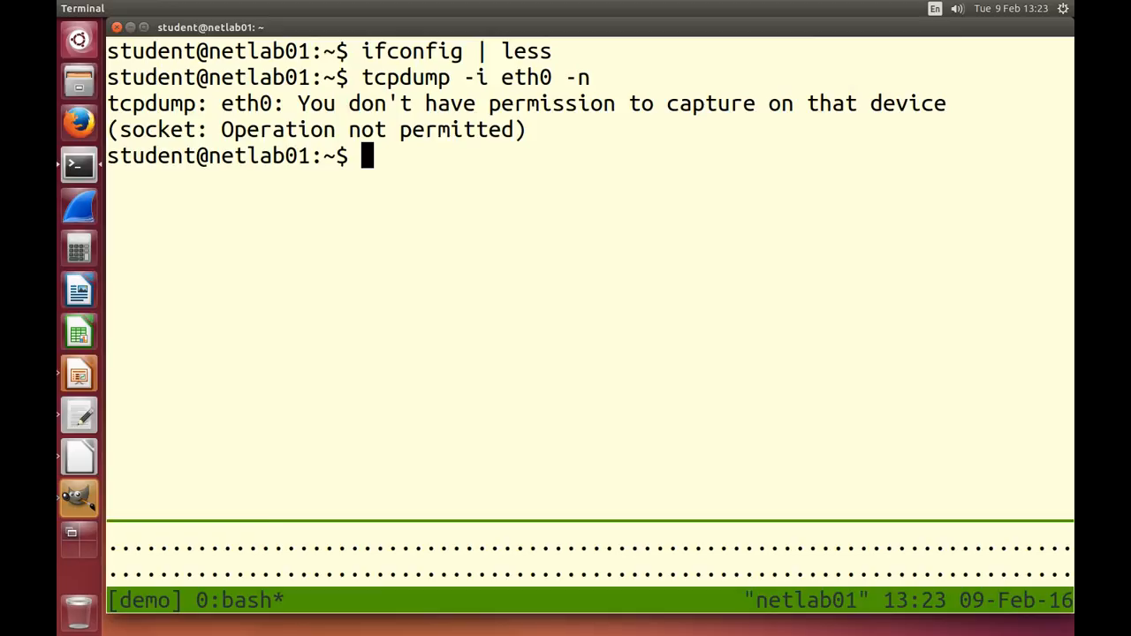
Step: Recall the tcpdump command and prefix it with `sudo`, leaving it unexecuted at the prompt
key("Up")
key("Home")
type("sudo")
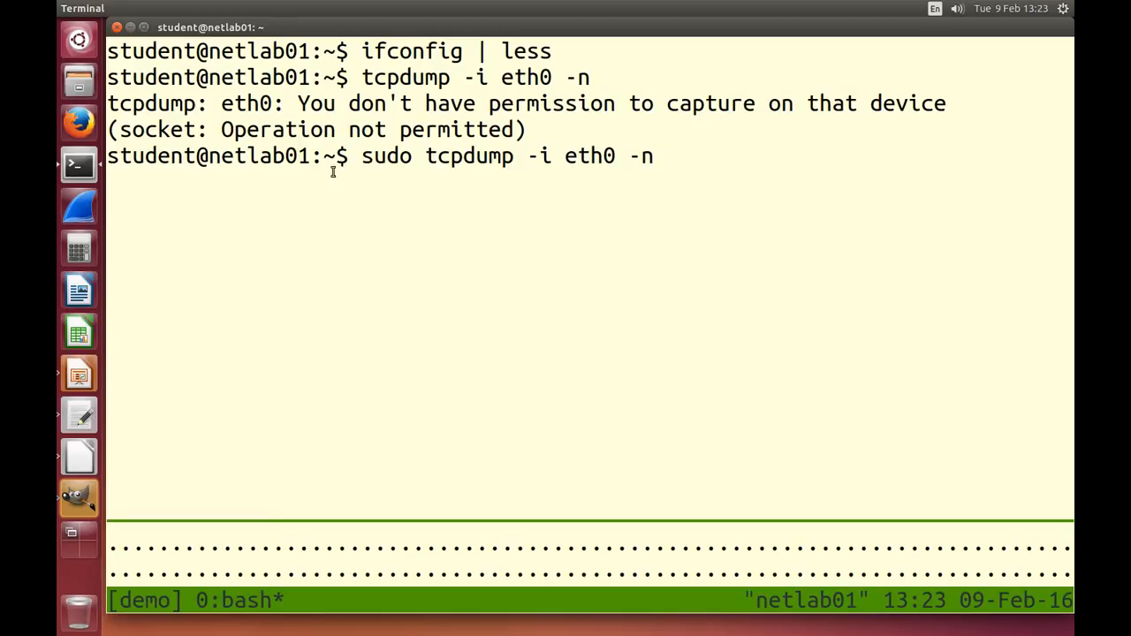
Step: In the terminal on the other workspace, run `sudo tcpdump -i eth0 -n` with the sudo password to view live traffic, then stop it
key("ctrl+alt+Right")
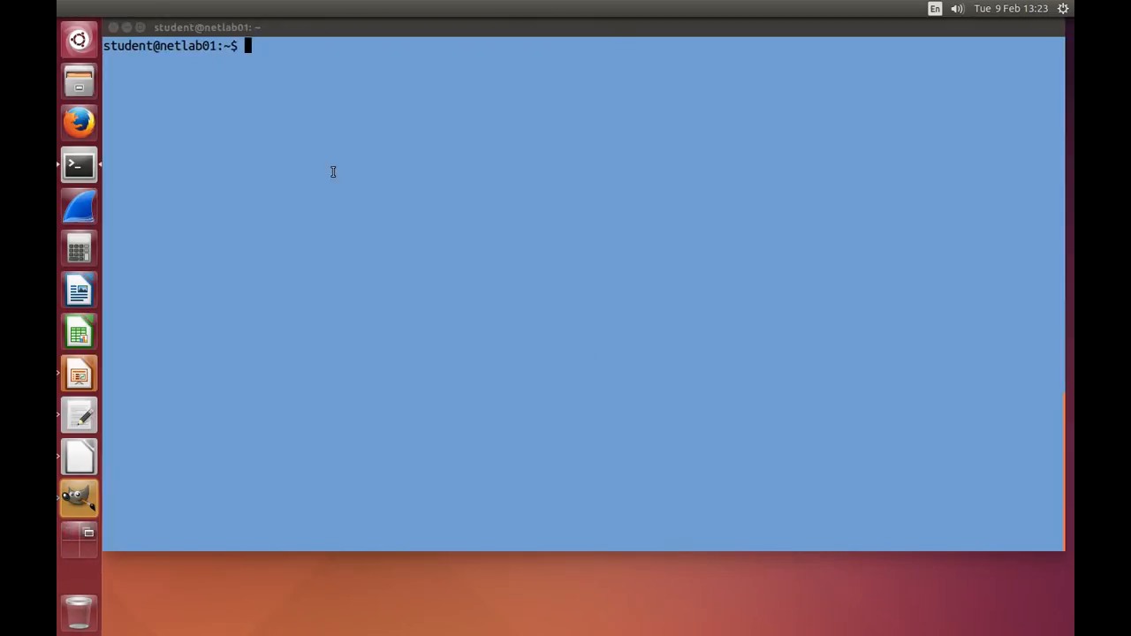
left_click(257, 144)
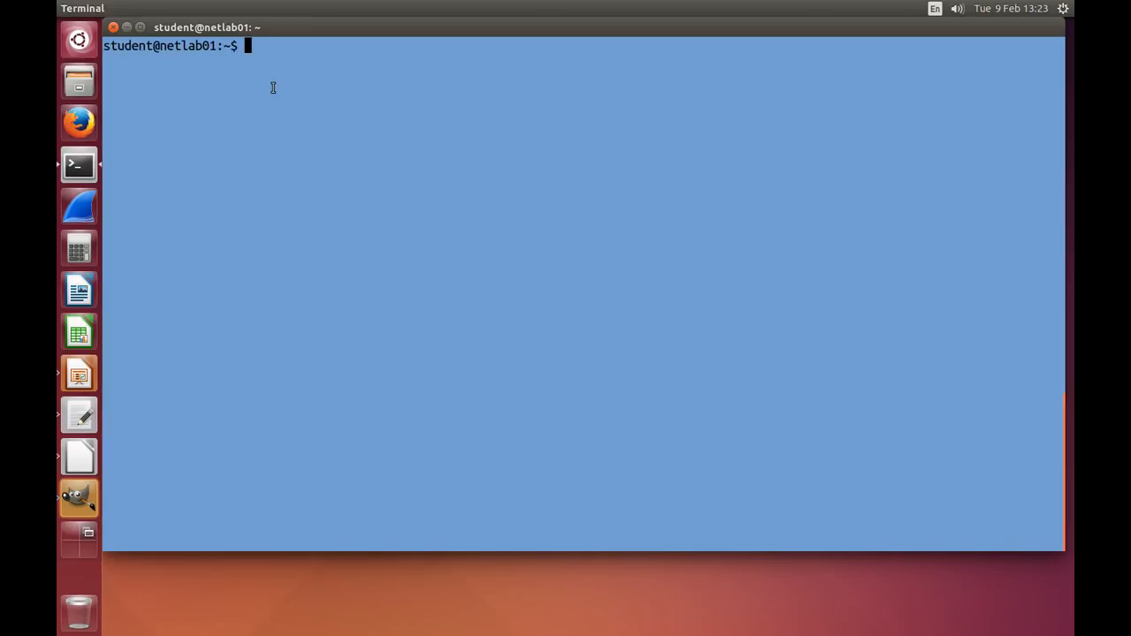
type("sudo tcpdump -i eth0 -n")
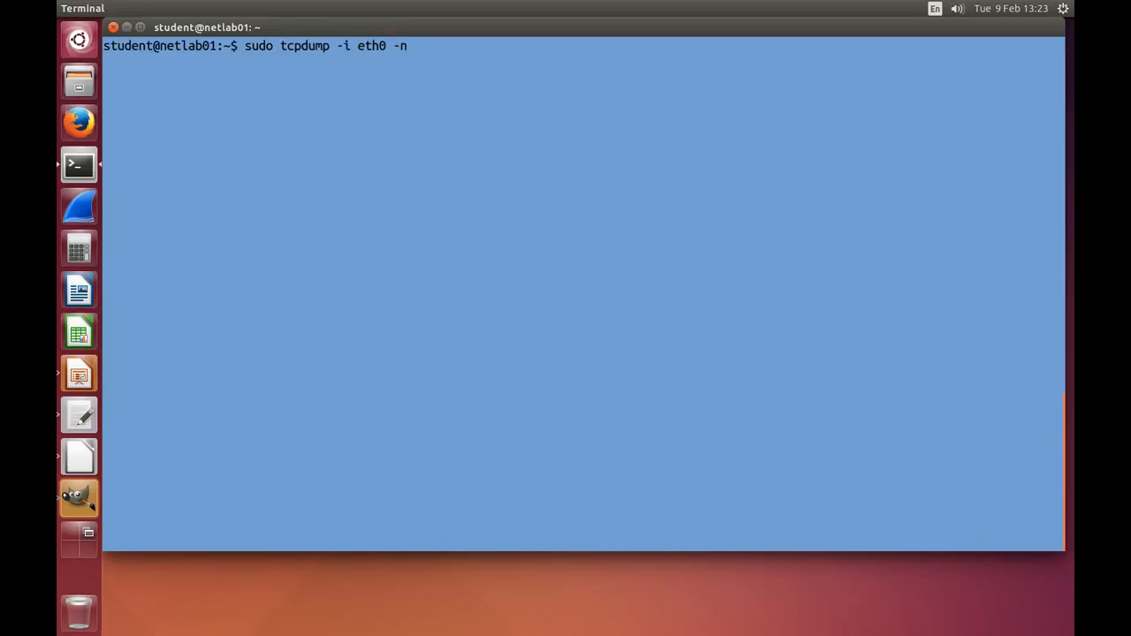
key("Return")
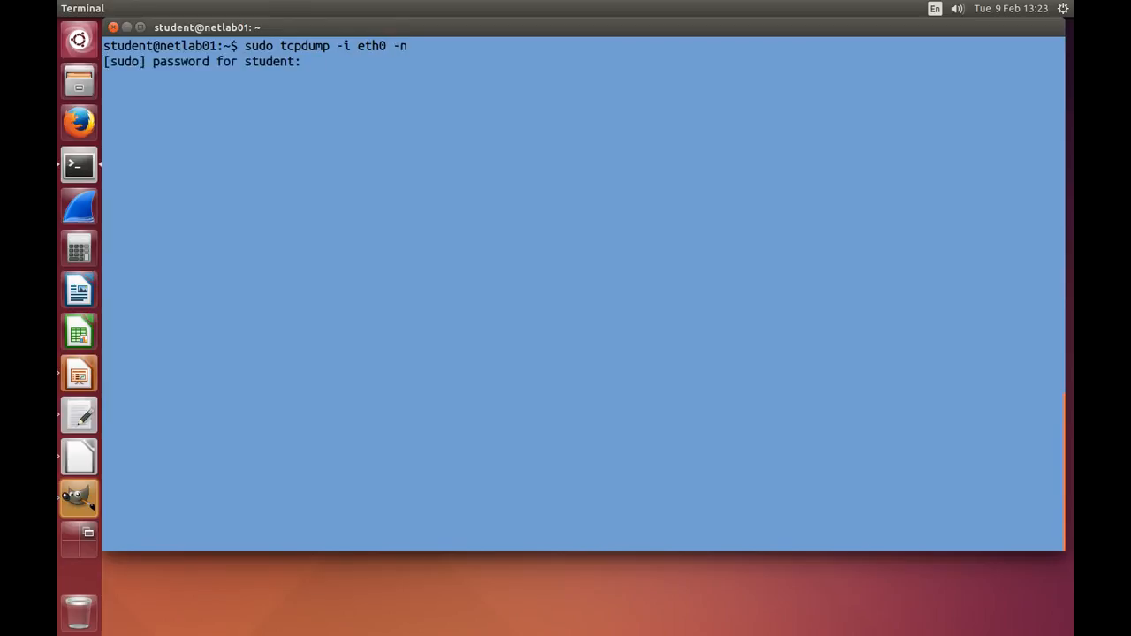
key("Return")
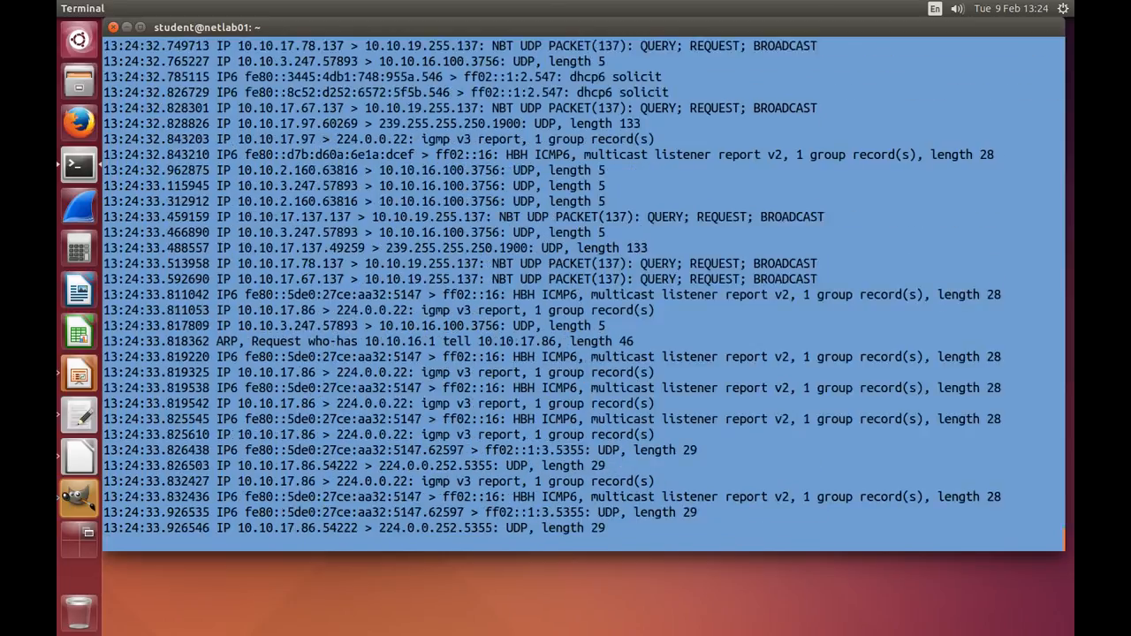
key("ctrl+c")
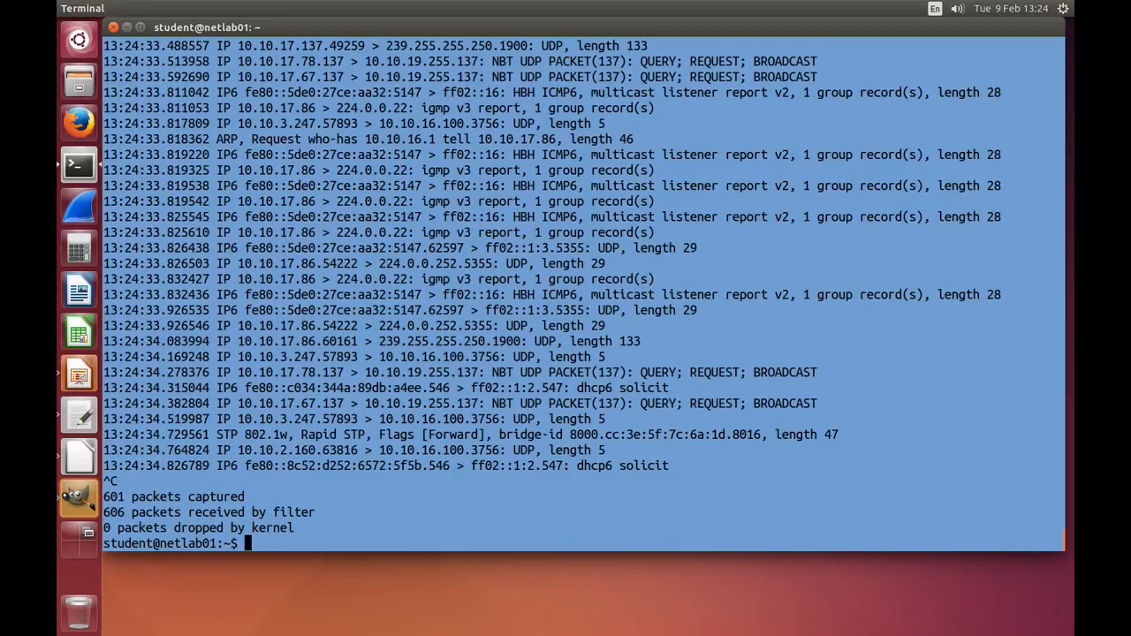
Step: Back in the first terminal, extend the pending sudo command with `-w s2a.pcap` and start the capture, entering the sudo password
key("alt+grave")
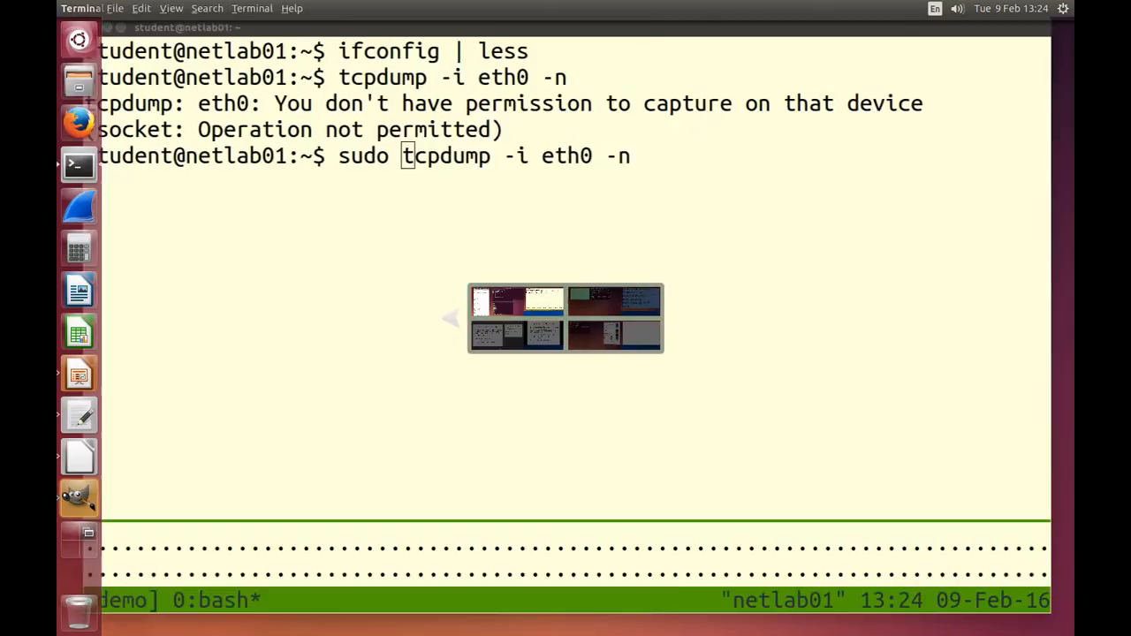
key("End")
type("-w")
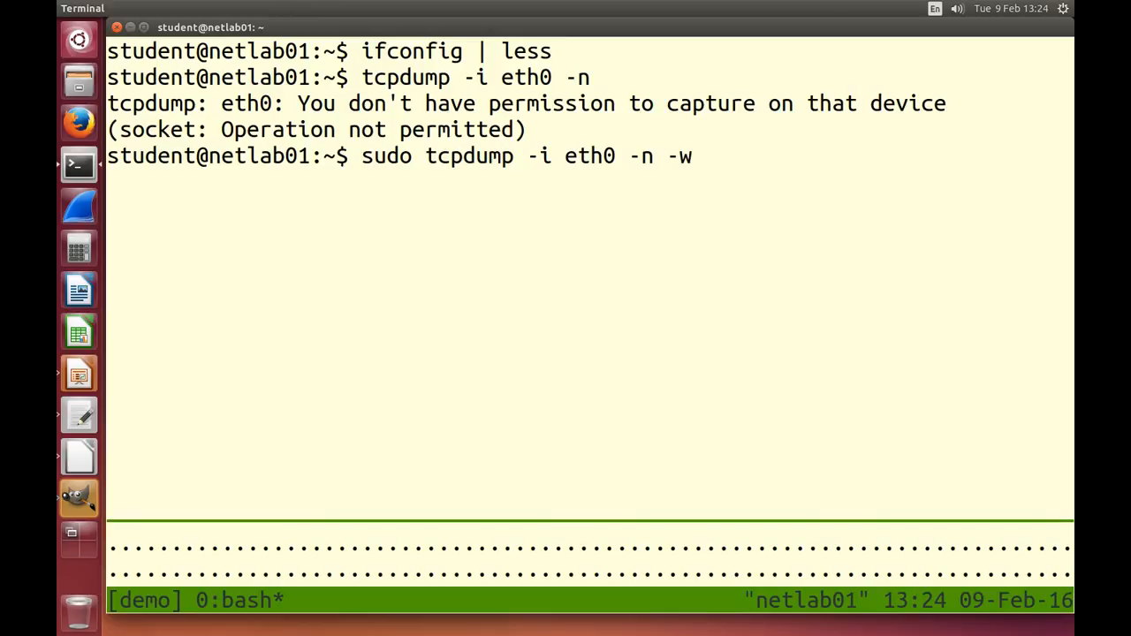
type("s2a.pcap")
key("Return")
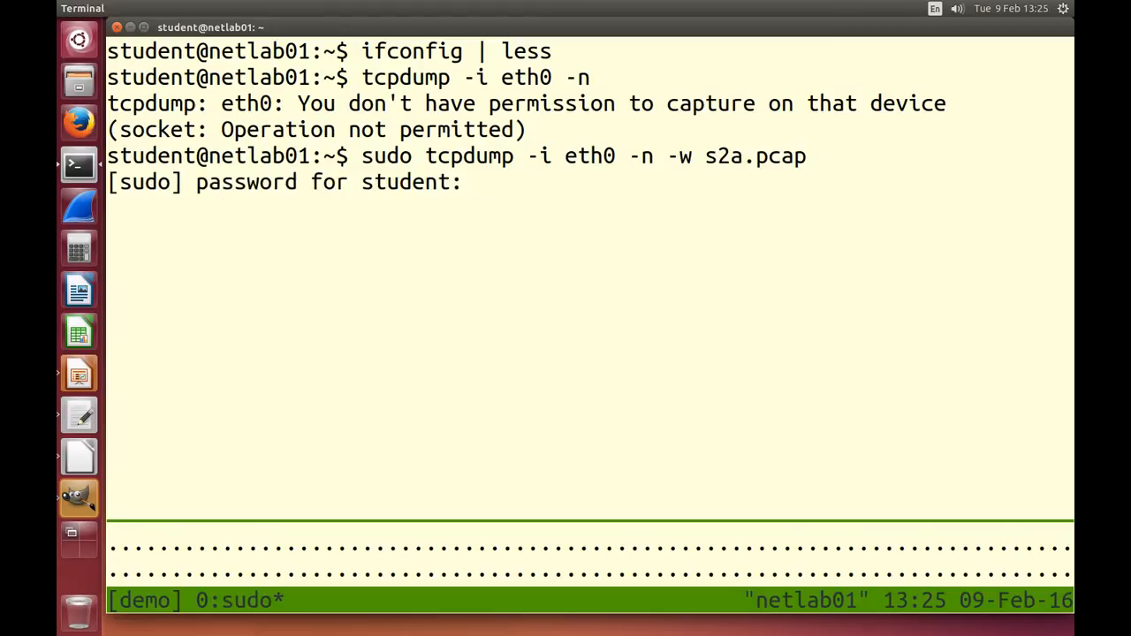
key("Return")
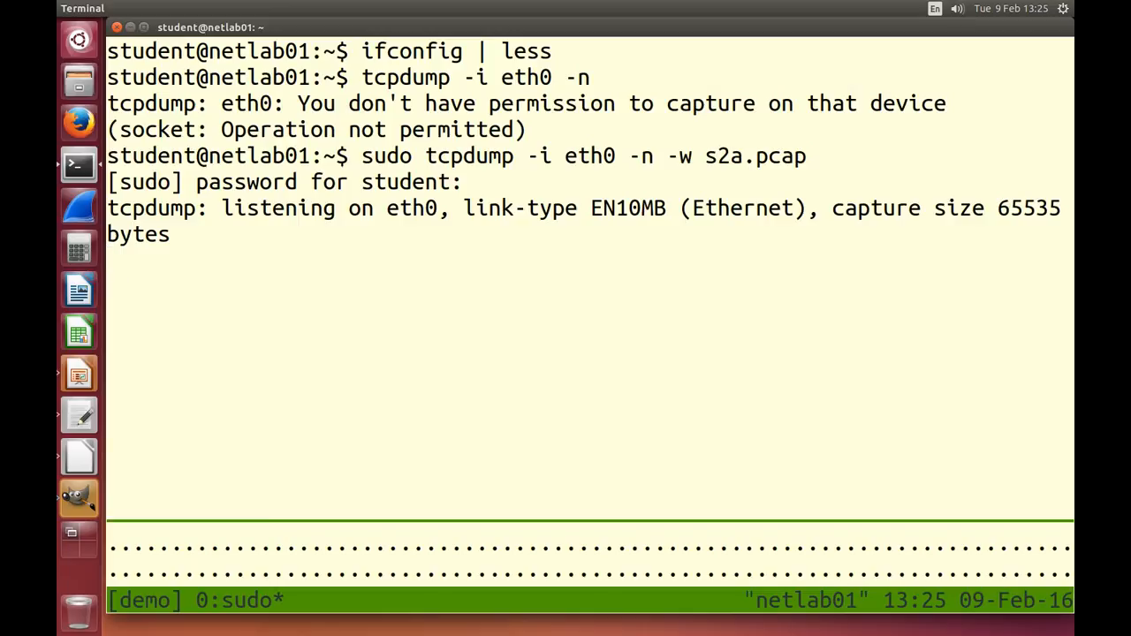
Step: Switch to the other workspace's terminal, clear its screen, maximize the window and enlarge its text
key("alt+Tab")
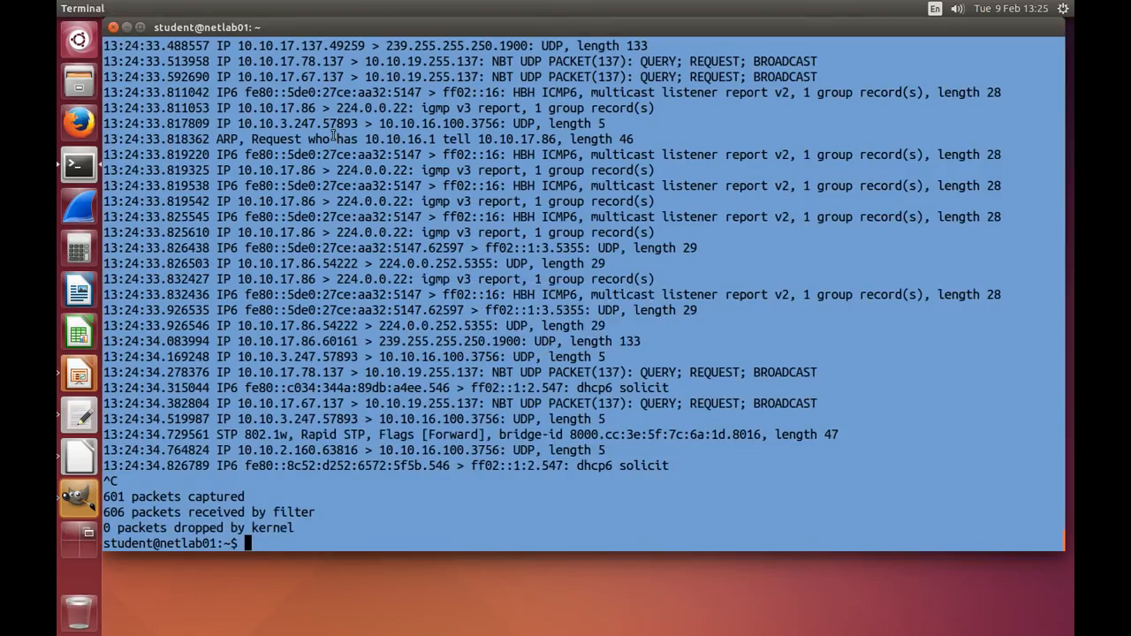
type("clear")
key("Return")
key("ctrl+super+Up")
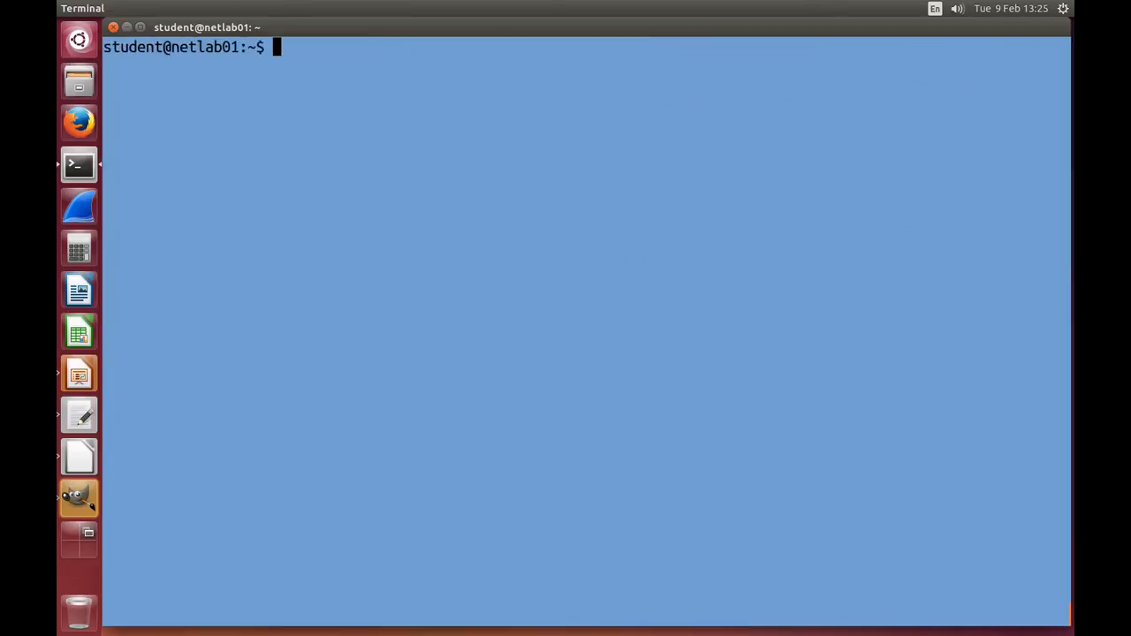
key("ctrl+plus")
key("ctrl+plus")
key("ctrl+plus")
key("ctrl+plus")
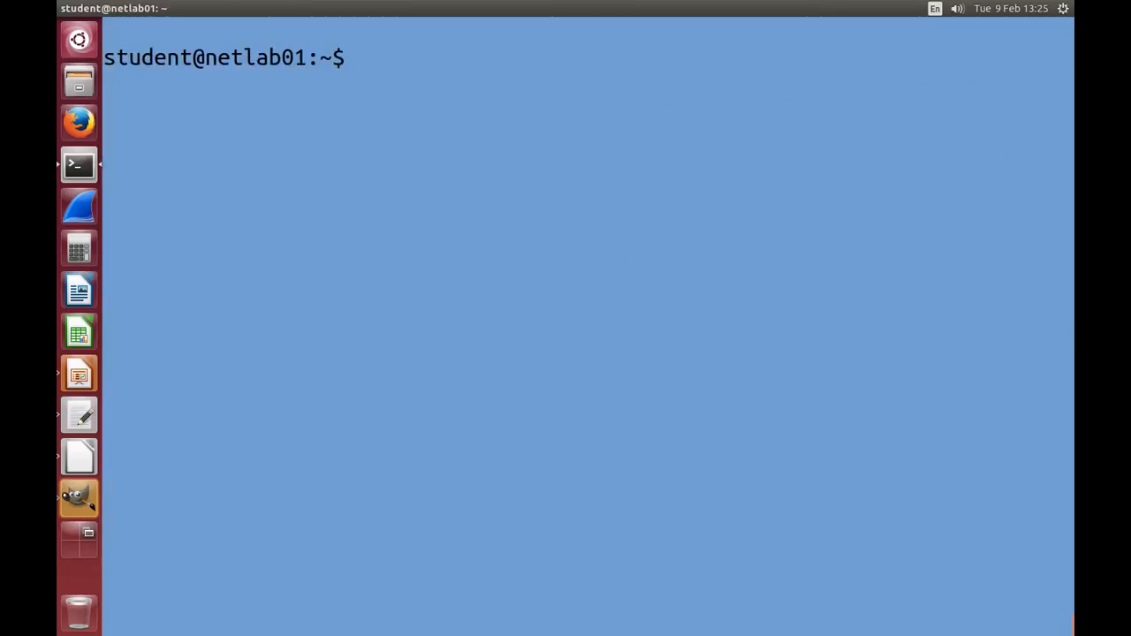
type("wget http://")
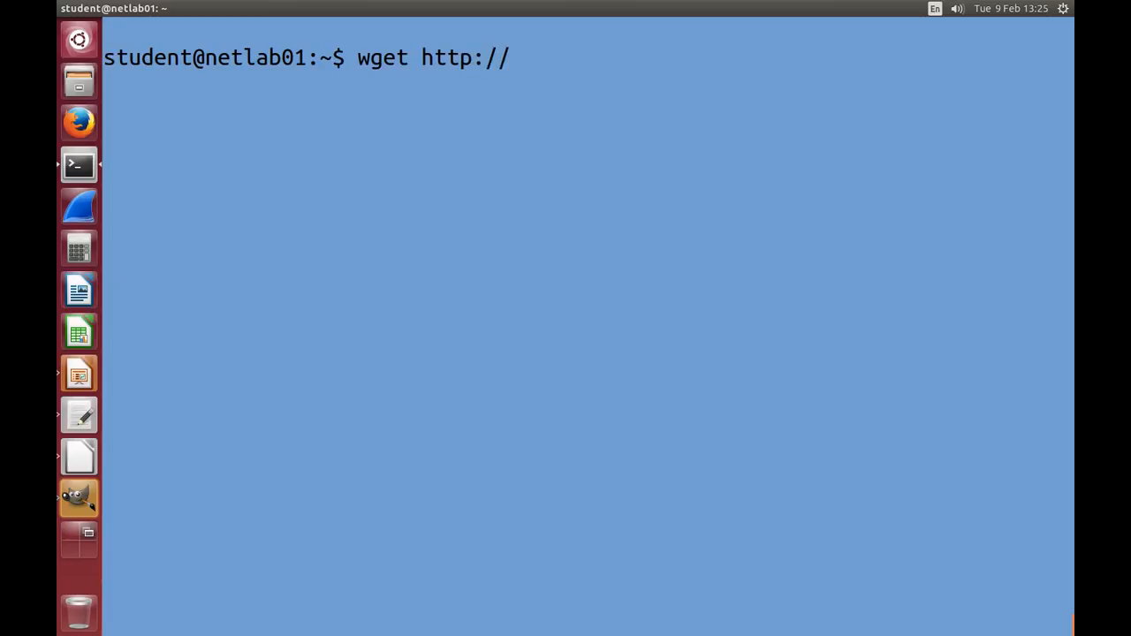
type("ict.siit.tu.ac.th/")
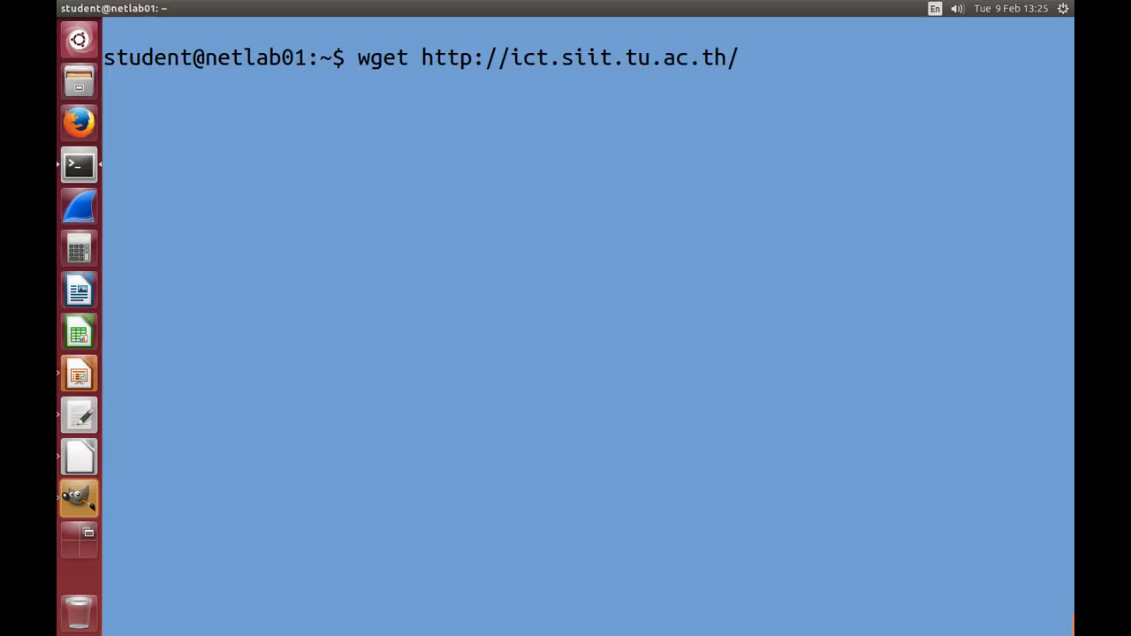
key("Return")
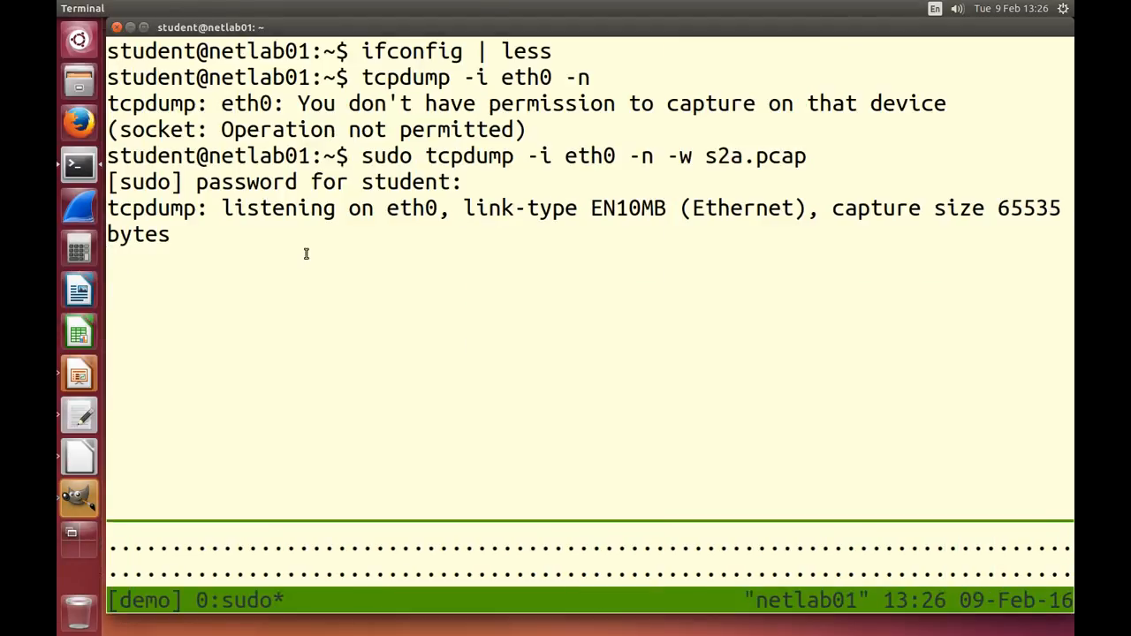
Step: Stop the running capture in the first terminal and open s2a.pcap in Wireshark from the command line
key("ctrl+c")
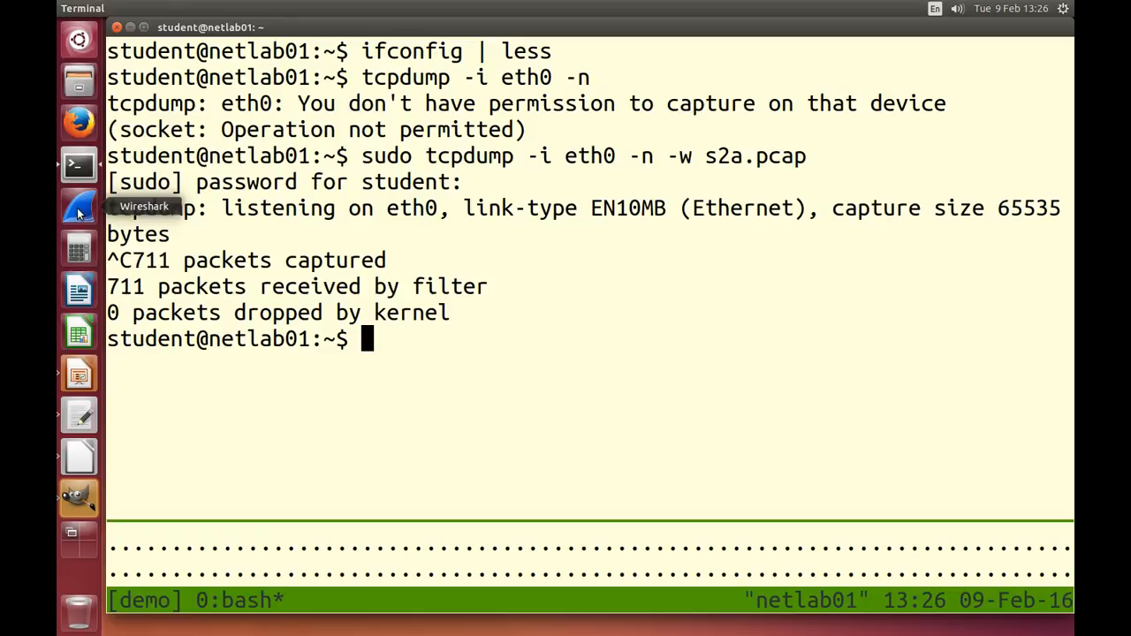
type("wiresh")
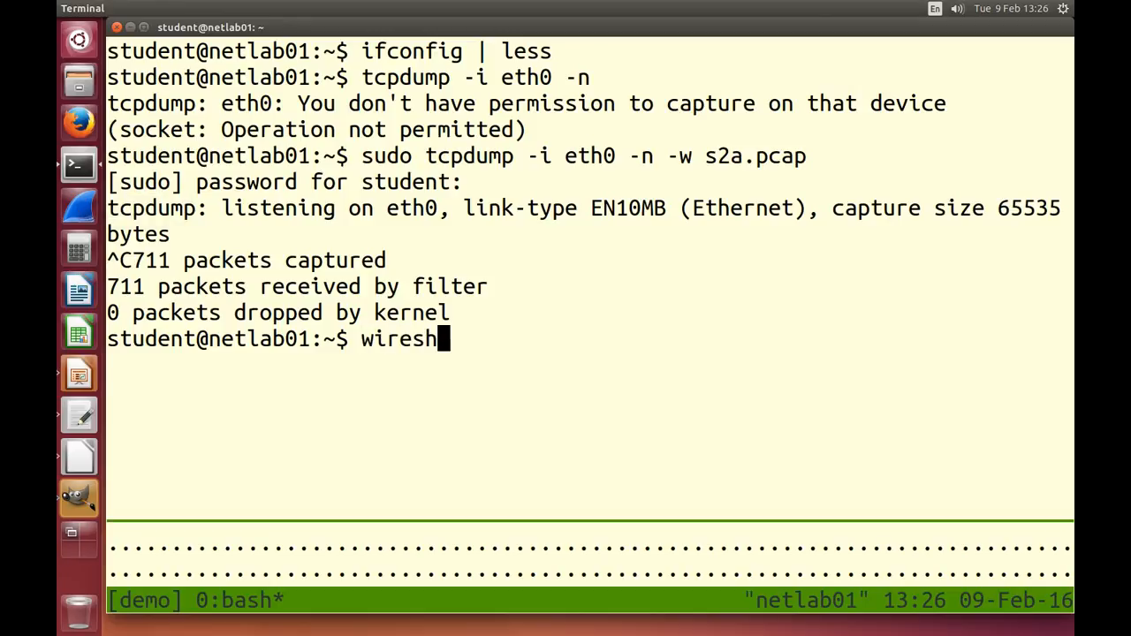
type("ark s2")
key("Tab")
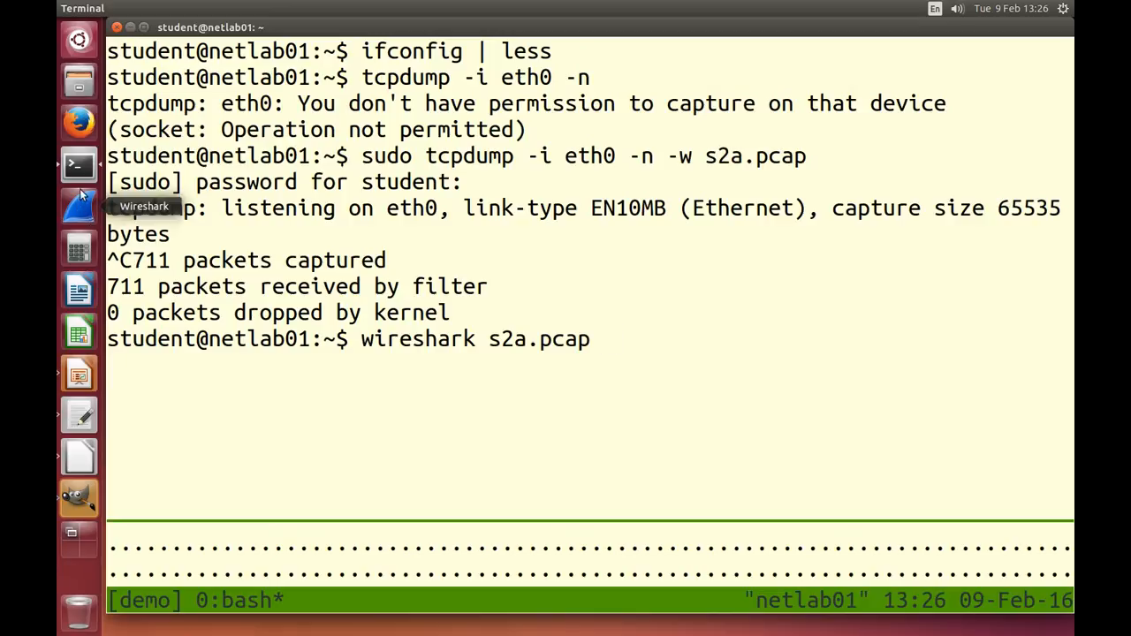
key("Return")
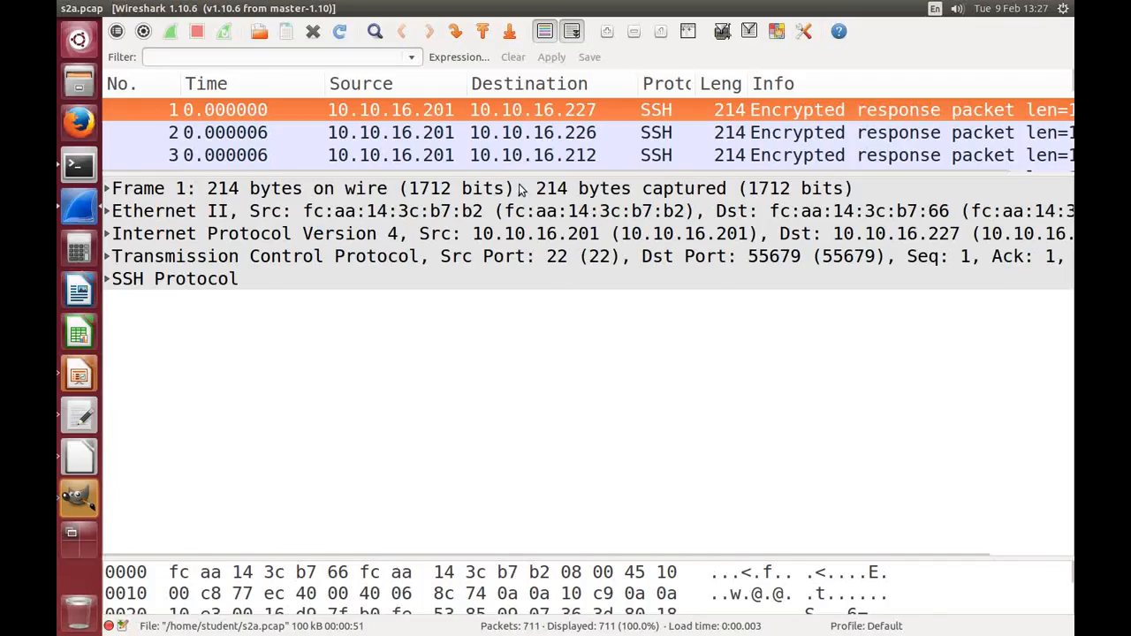
Step: Enlarge the packet list pane so it takes up most of the Wireshark window
left_click_drag(575, 175, 594, 299)
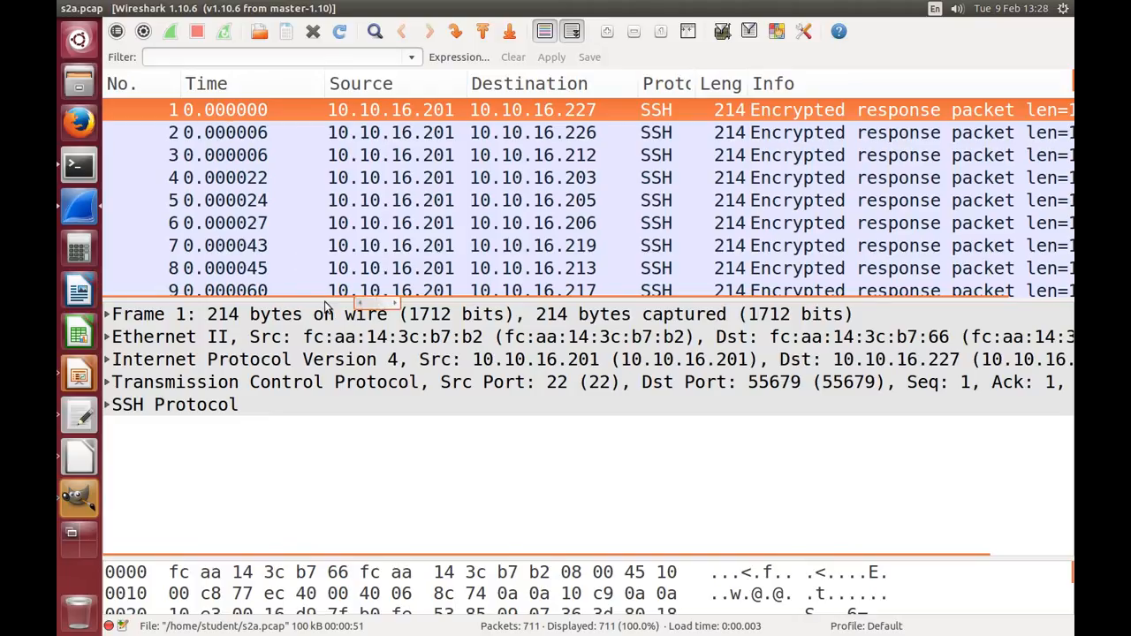
left_click_drag(327, 302, 337, 475)
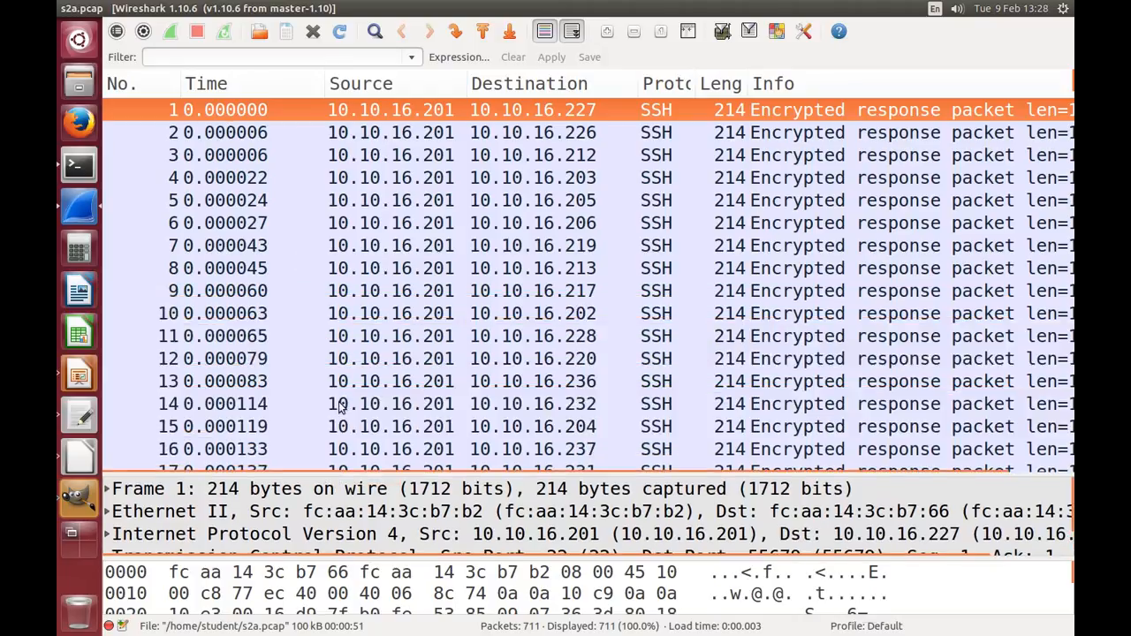
Step: Browse down through the first captured packets and return to packet 1
left_click(344, 128)
key("Up")
key("Down")
key("Down")
key("Down")
key("Down")
key("Down")
key("Down")
key("Down")
key("Down")
key("Down")
key("Down")
key("Down")
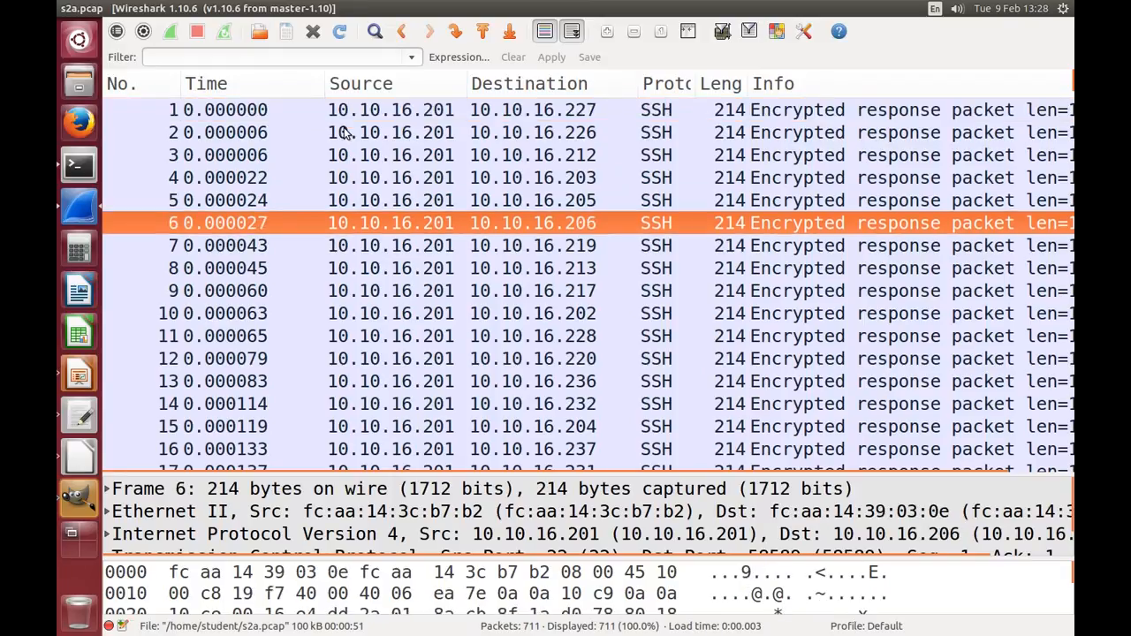
key("Down")
key("Down")
key("Up")
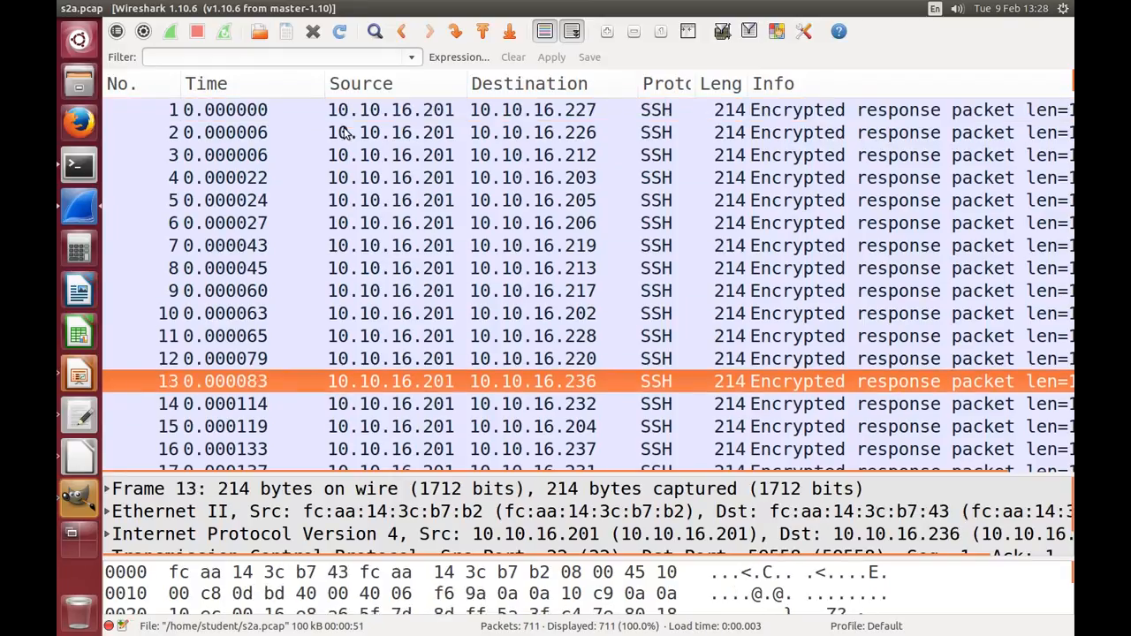
key("Up")
key("Up")
key("Up")
key("Up")
key("Up")
key("Up")
key("Up")
key("Up")
key("Up")
key("Up")
key("Up")
key("Up")
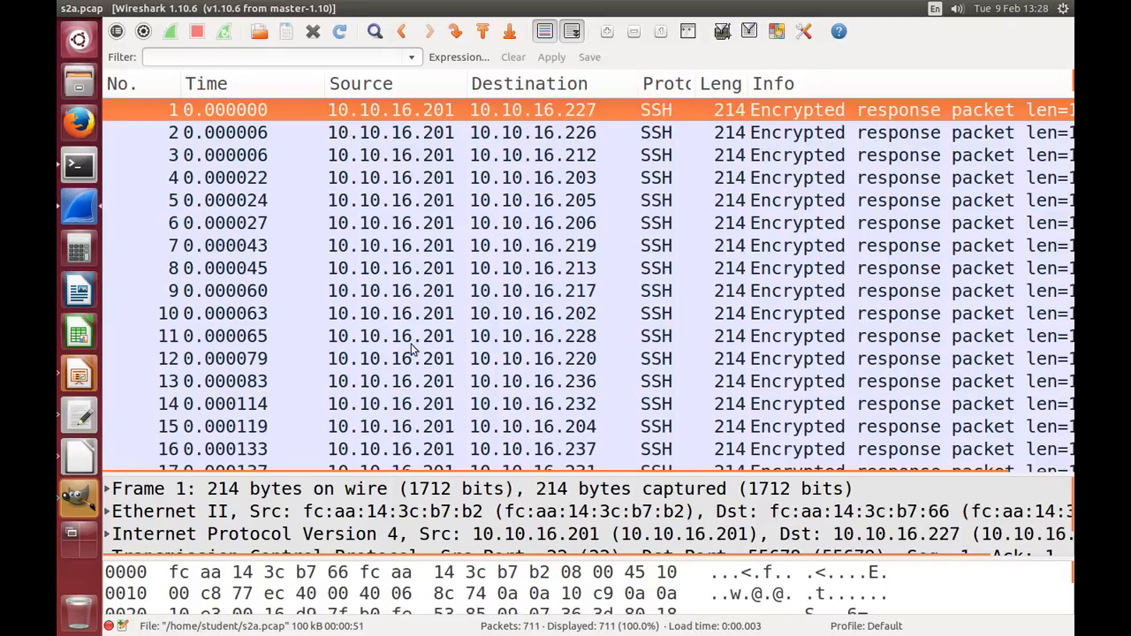
Step: Enlarge the packet details pane and briefly expand and collapse packet 1's Frame, Ethernet II, Internet Protocol and Transmission Control Protocol layers
left_click_drag(464, 476, 466, 142)
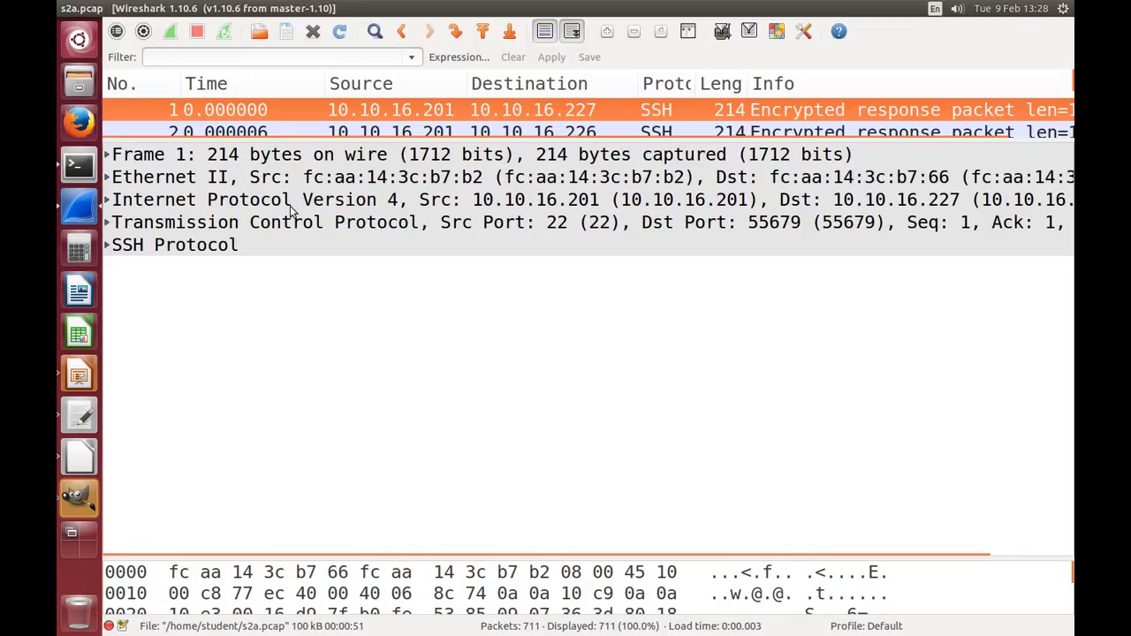
left_click(107, 156)
left_click(107, 155)
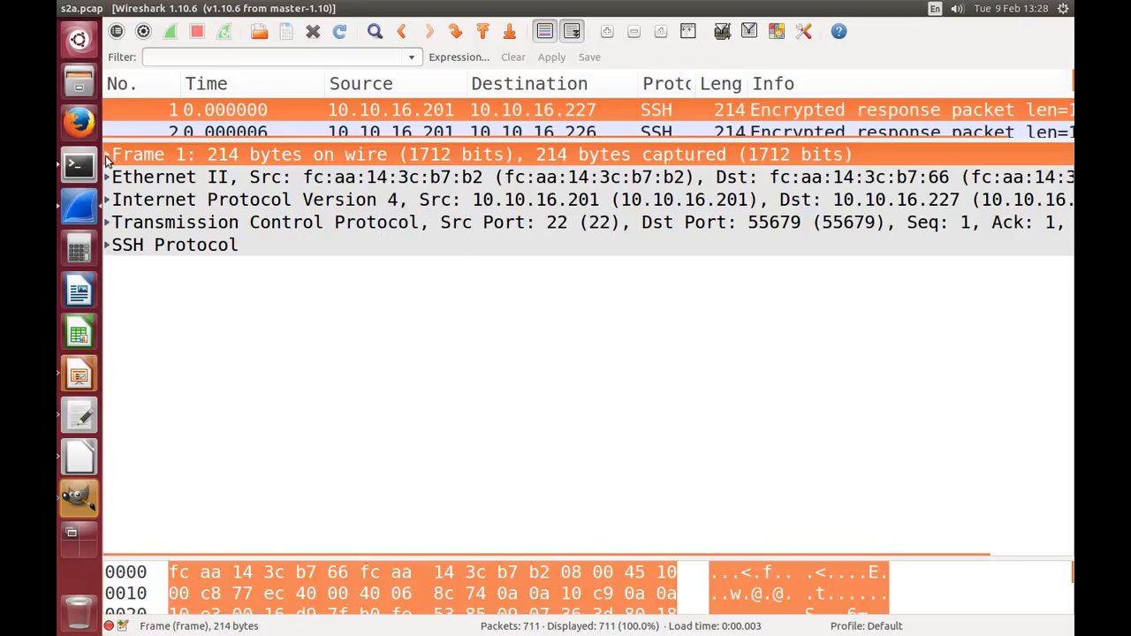
left_click(107, 177)
left_click(107, 178)
left_click(107, 201)
left_click(107, 200)
left_click(107, 223)
left_click(107, 222)
Step: Enlarge the packet bytes pane and display packet 1's bytes in Bits View, returning them to Hex View
left_click_drag(399, 556, 399, 302)
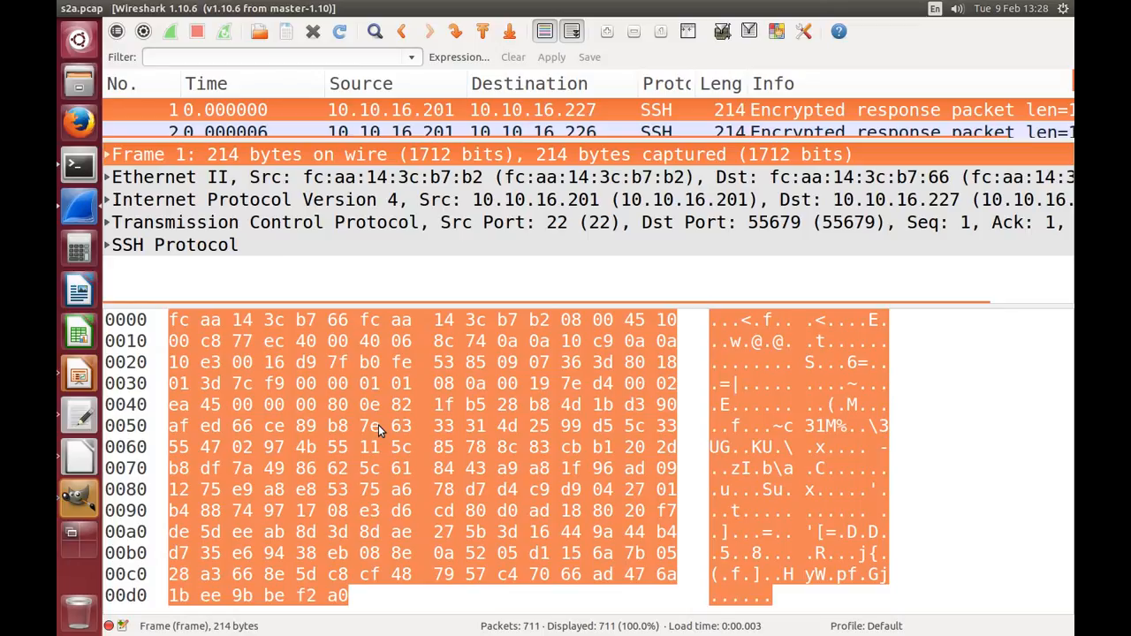
right_click(181, 337)
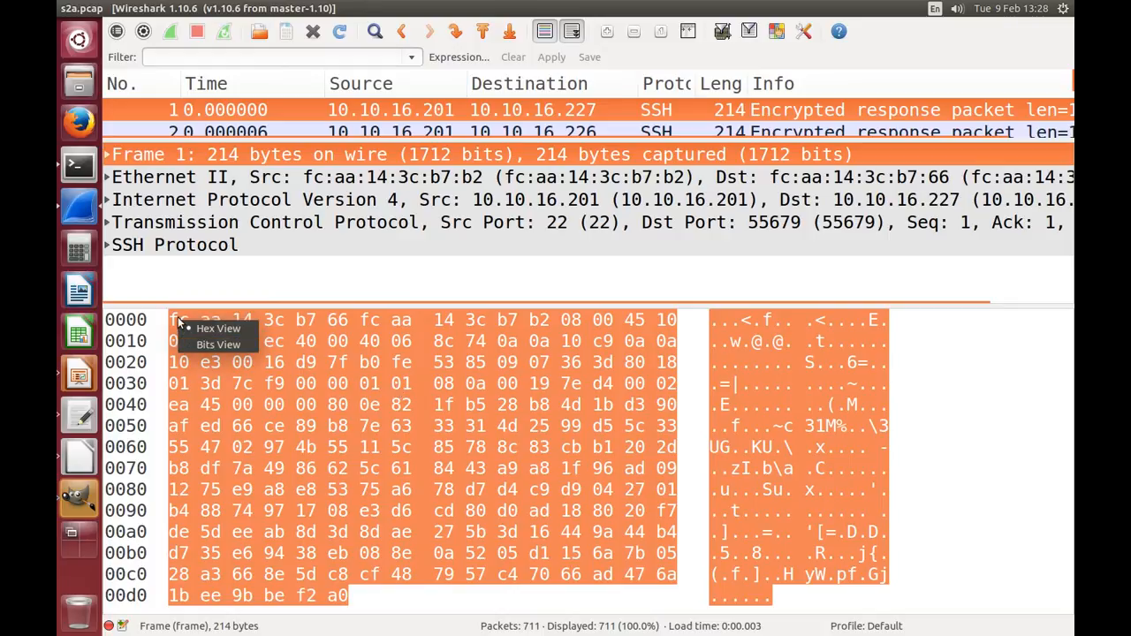
left_click(178, 324)
right_click(176, 323)
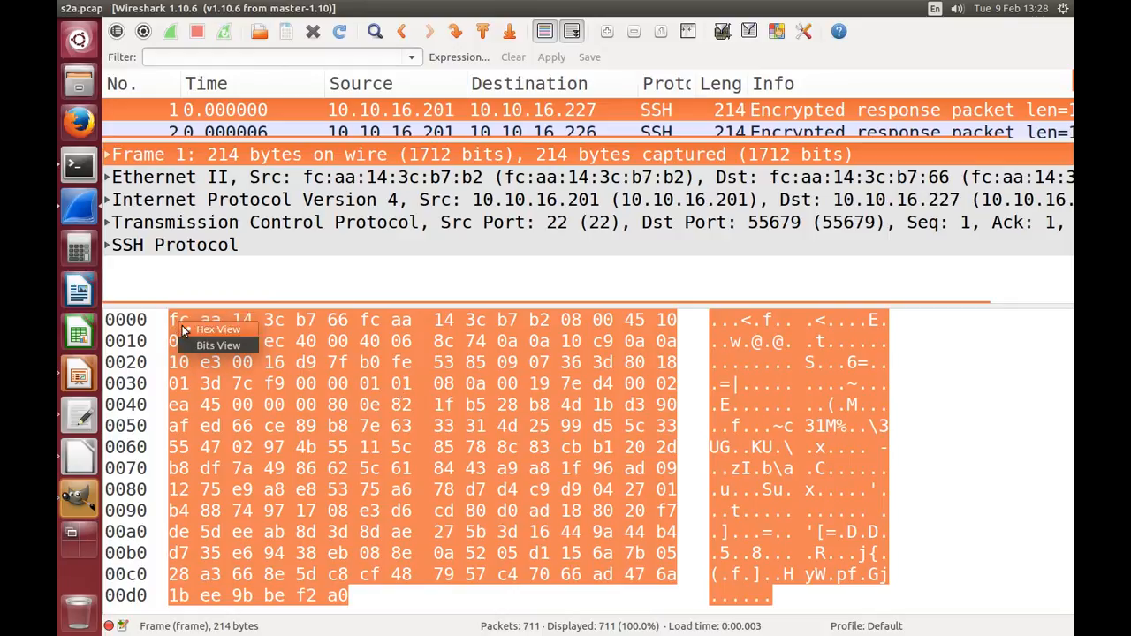
left_click(198, 347)
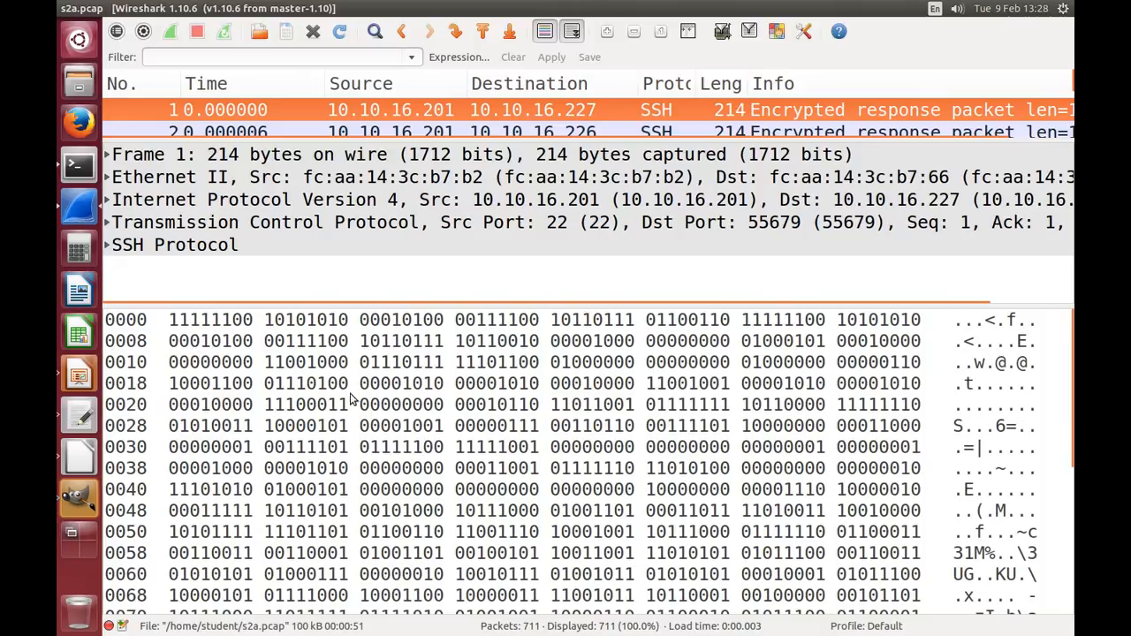
right_click(237, 322)
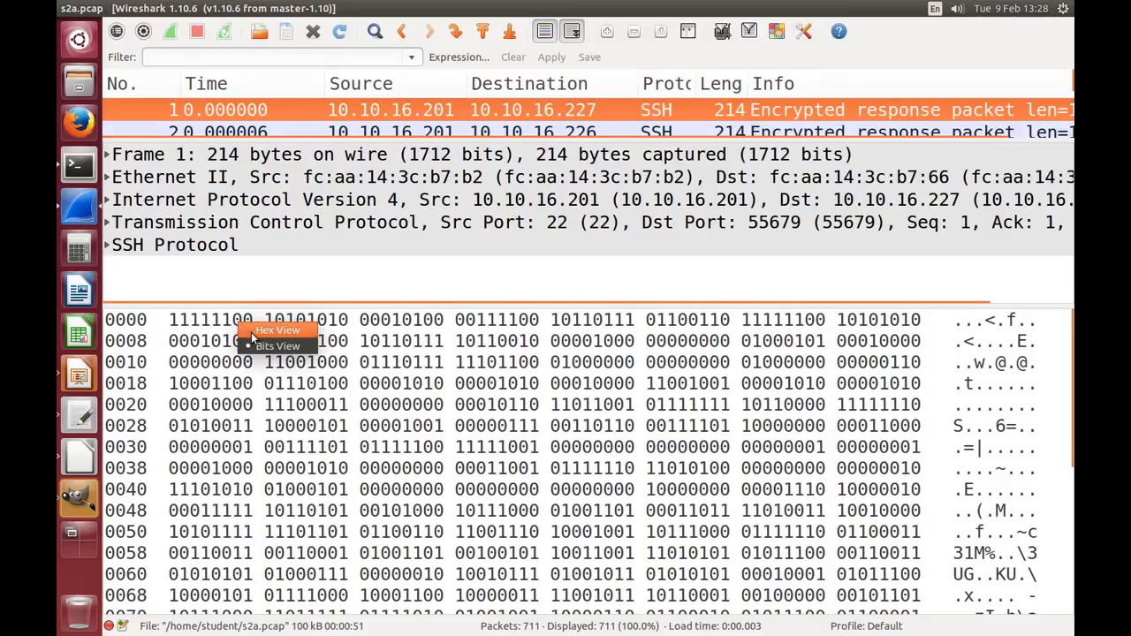
left_click(265, 331)
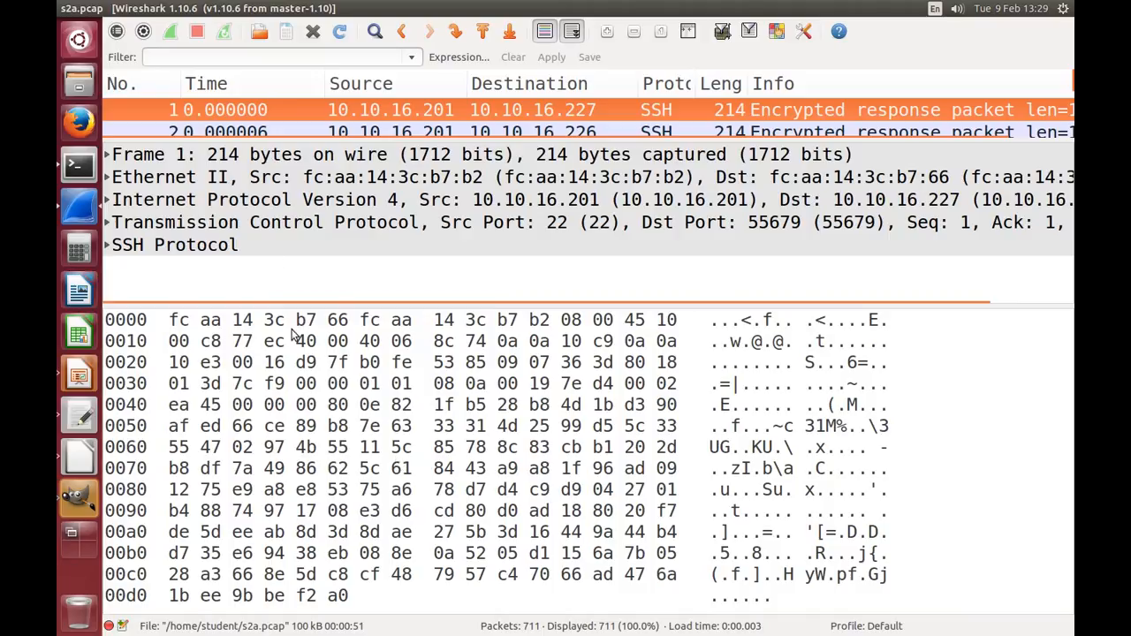
Step: Highlight the bytes belonging to packet 1's whole frame, Ethernet II header and Internet Protocol header, ending on the frame
left_click(236, 157)
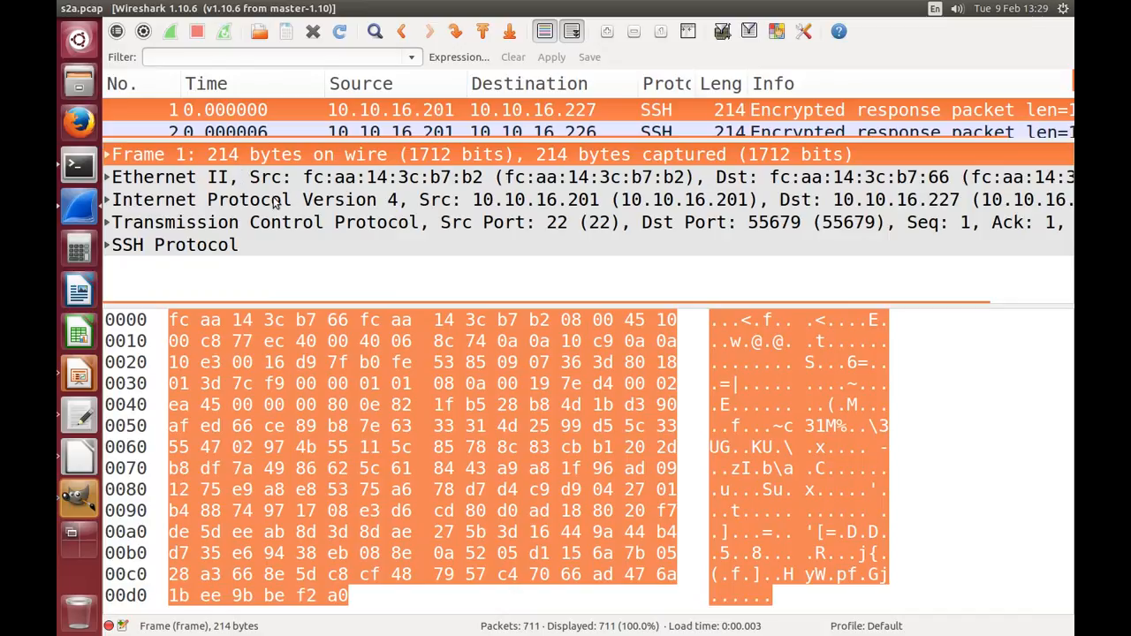
left_click(254, 180)
left_click(254, 202)
left_click(251, 180)
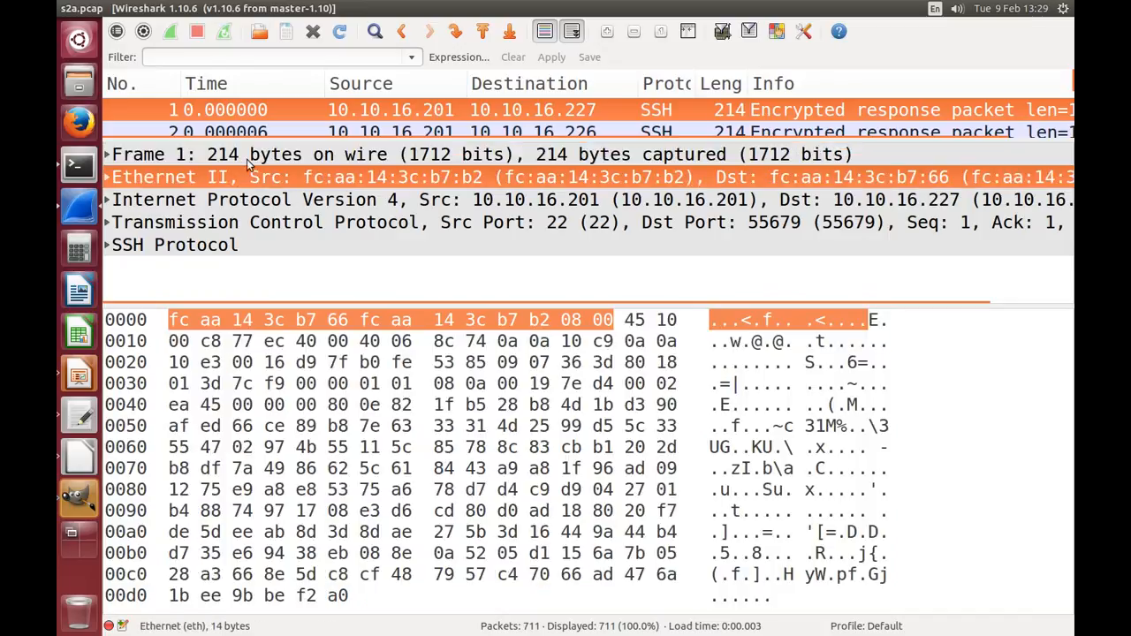
left_click(247, 156)
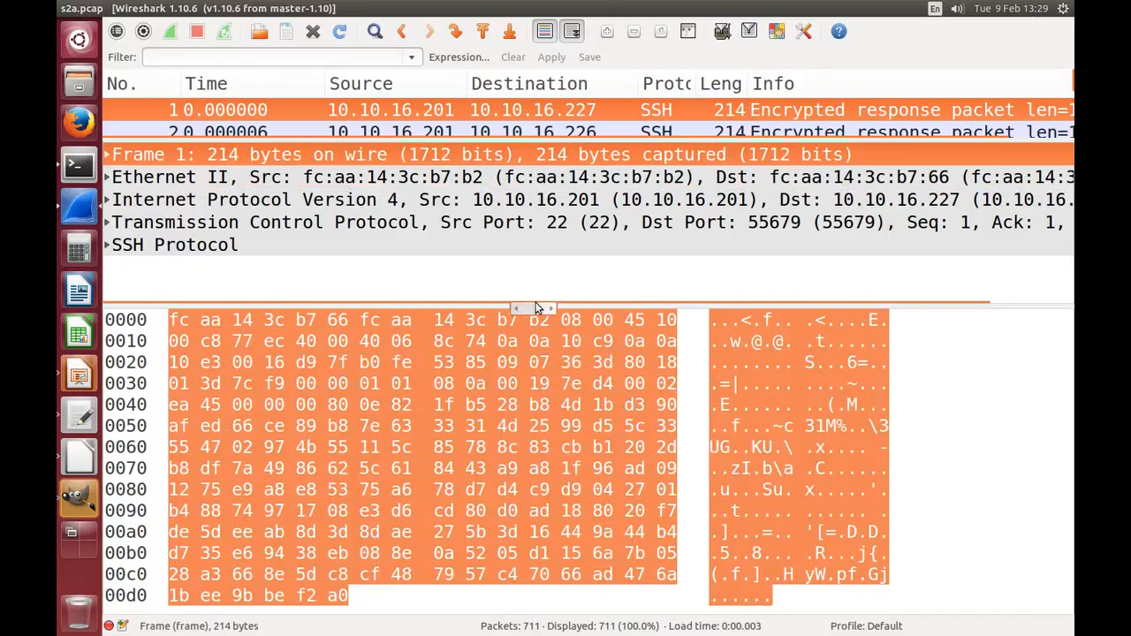
Step: Enlarge the bytes pane slightly and compare the byte sizes of packet 1's frame, Ethernet II header and IPv4 header
mouse_move(574, 305)
left_mouse_down()
mouse_move(652, 318)
mouse_move(580, 313)
mouse_move(575, 286)
left_mouse_up()
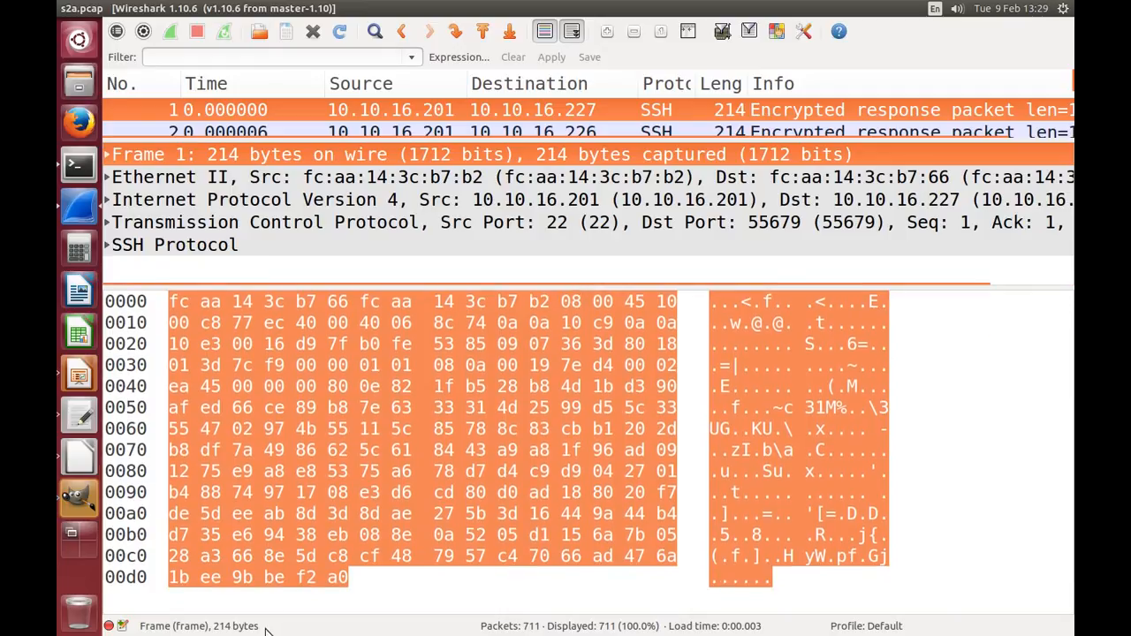
left_click(212, 179)
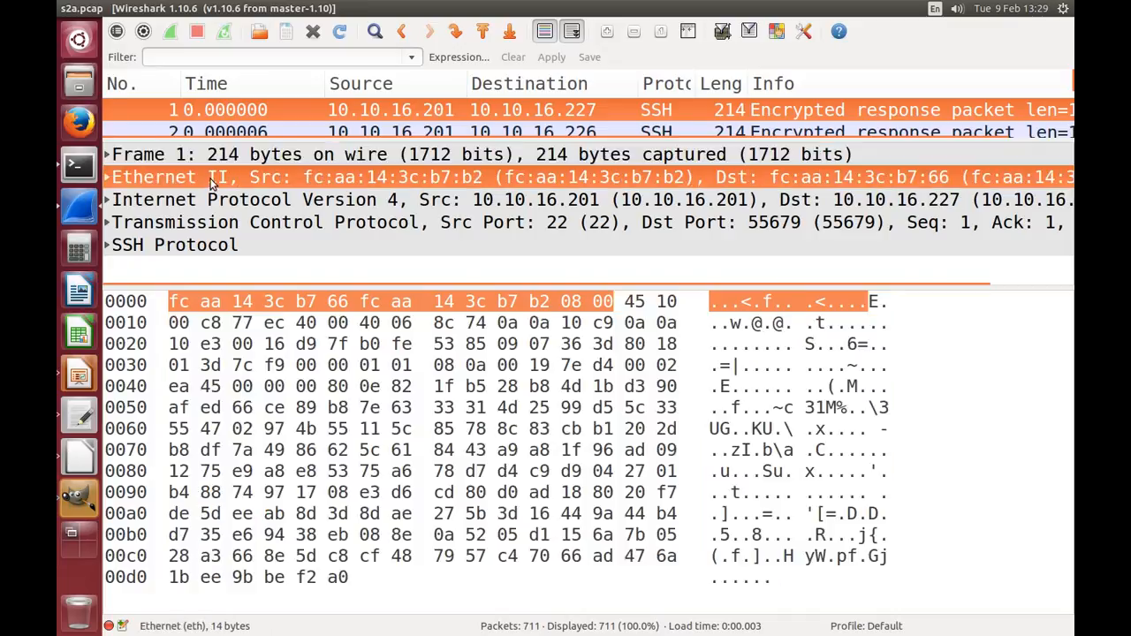
left_click(211, 156)
left_click(220, 179)
left_click(223, 157)
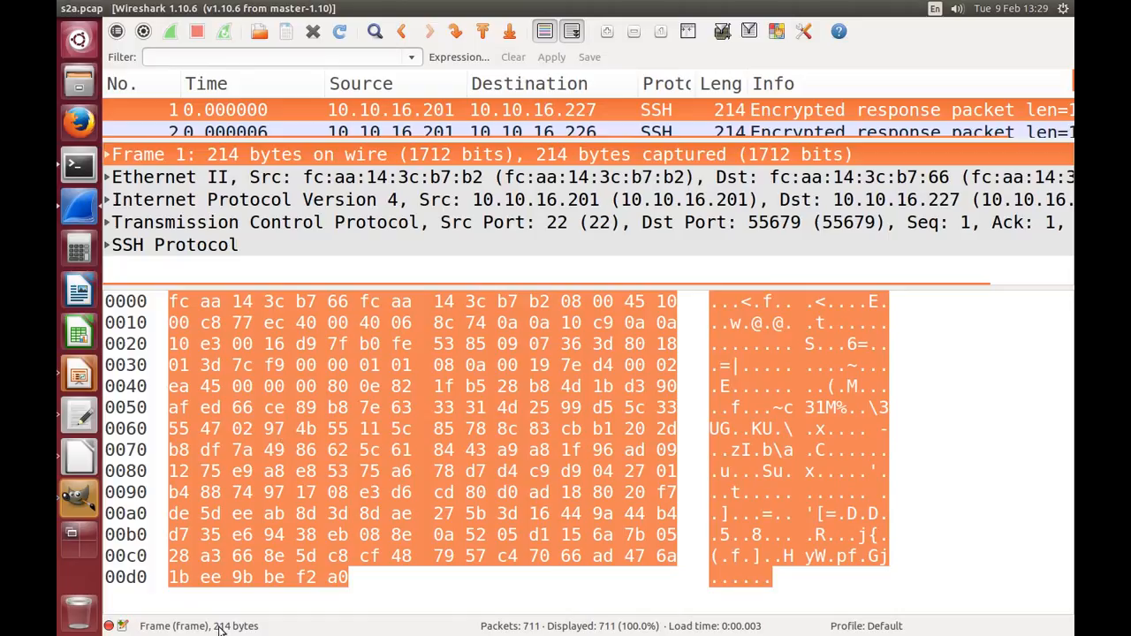
left_click(287, 177)
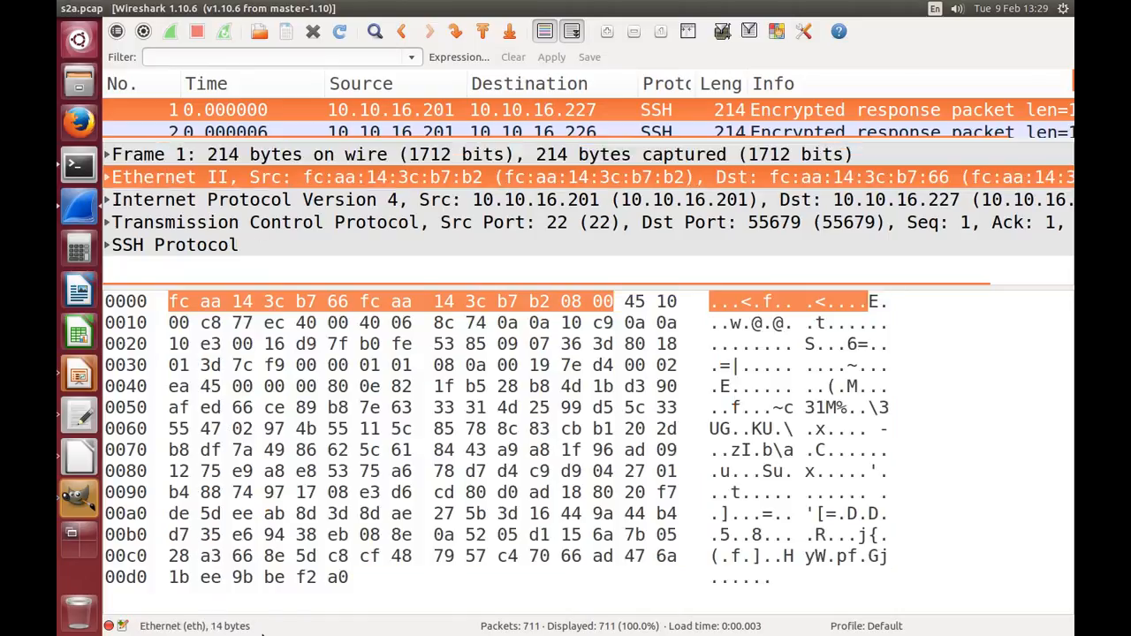
left_click(251, 198)
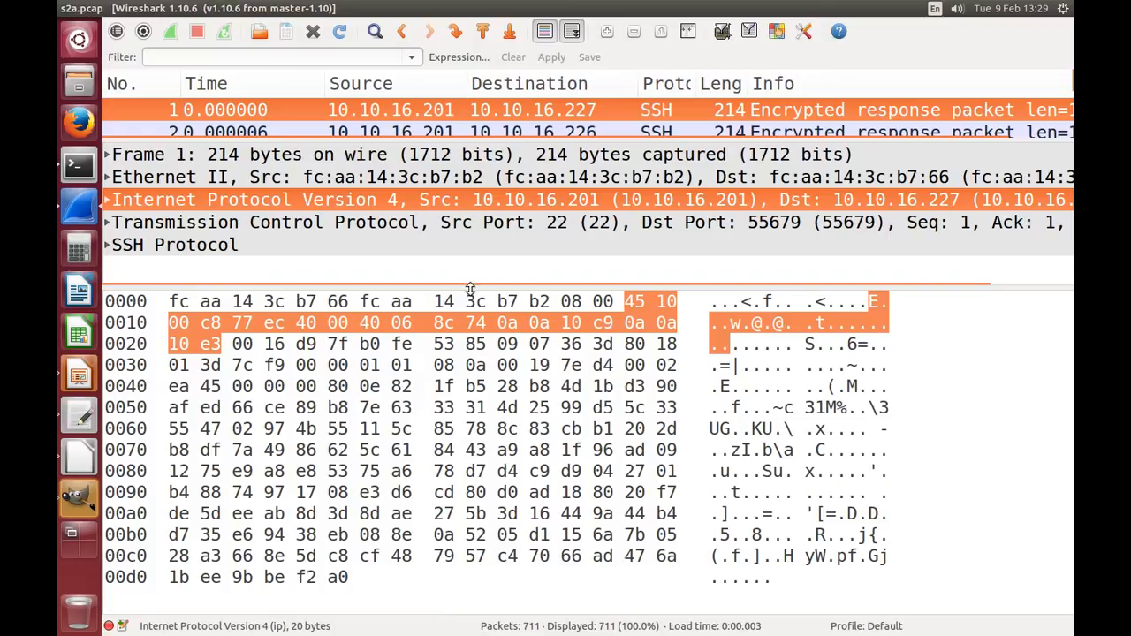
Step: Enlarge the packet list pane again and compare the times of packets 1 through 5, ending on packet 1
left_click_drag(476, 286, 498, 559)
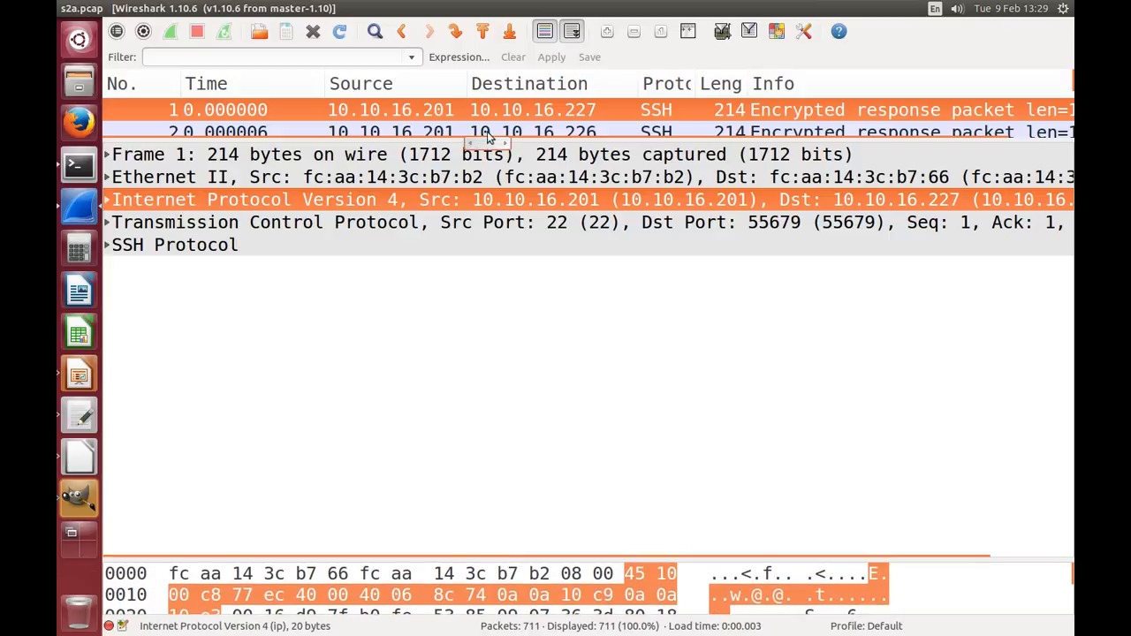
left_click_drag(532, 140, 560, 433)
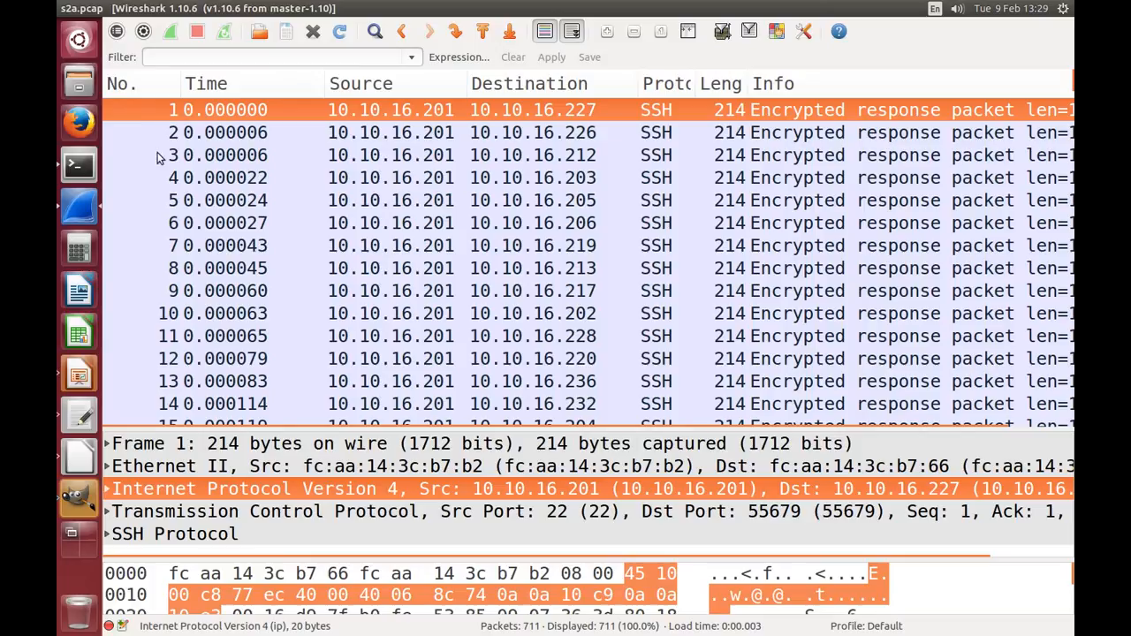
left_click(223, 132)
left_click(225, 156)
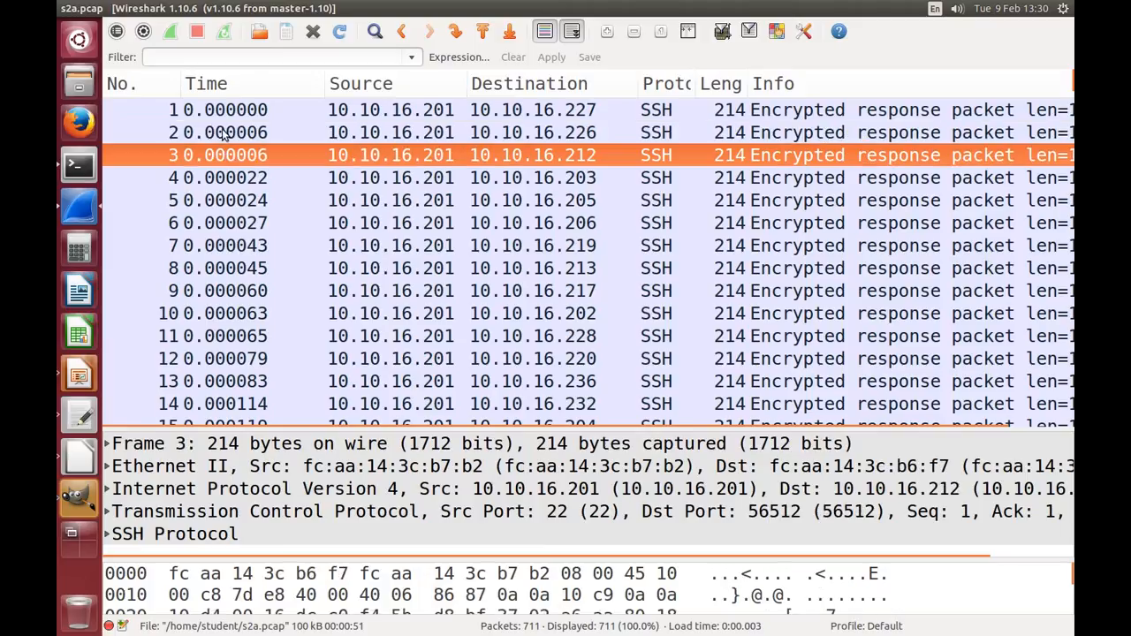
left_click(225, 133)
left_click(222, 113)
left_click(225, 134)
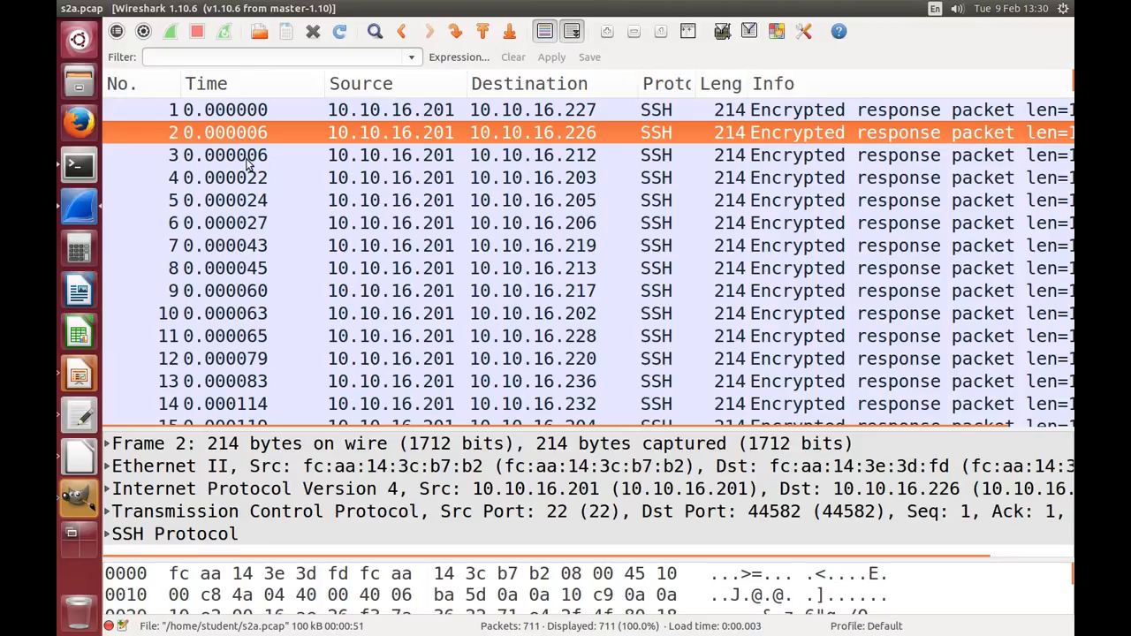
left_click(251, 162)
left_click(249, 181)
left_click(252, 202)
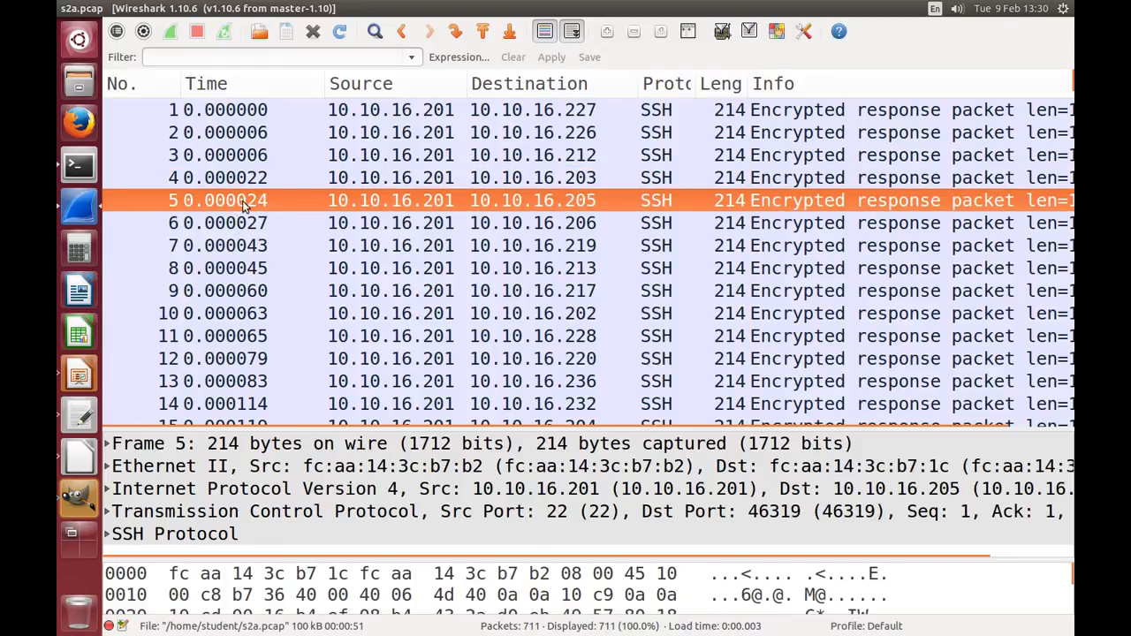
left_click(233, 110)
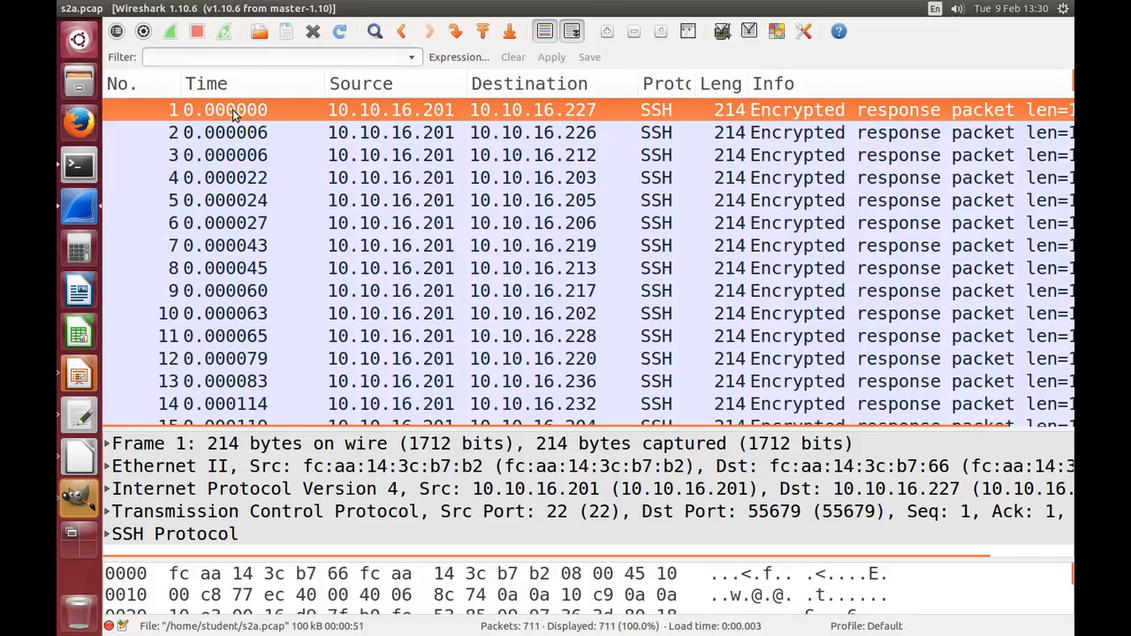
Step: Sort the packet list by source and back by time, and go through packets 2 to 5
left_click(431, 83)
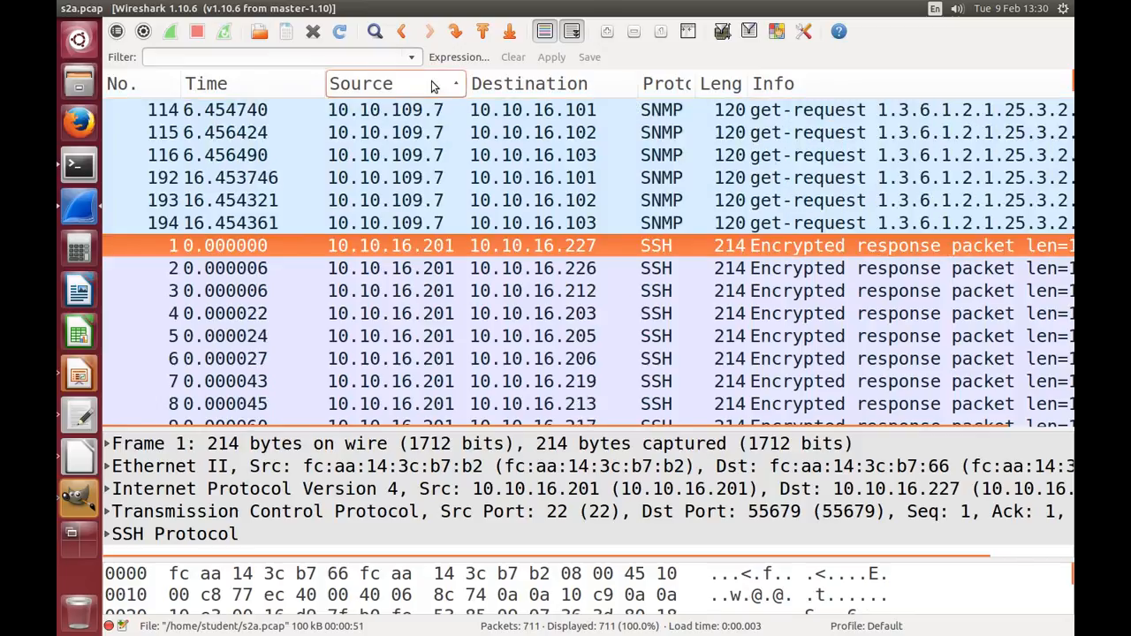
left_click(250, 88)
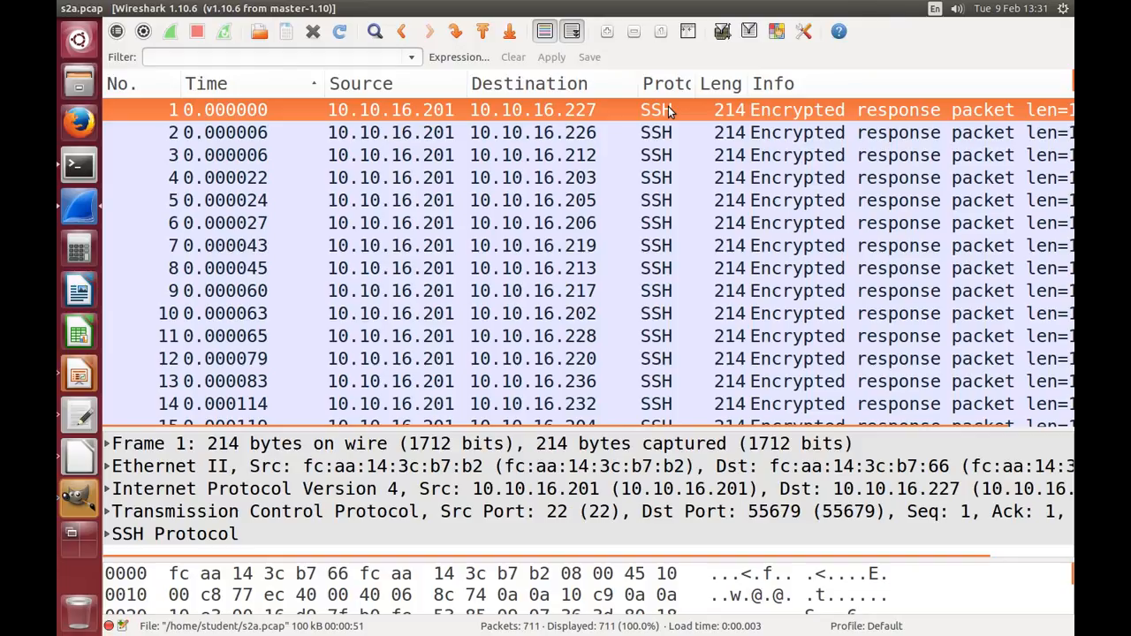
left_click(568, 133)
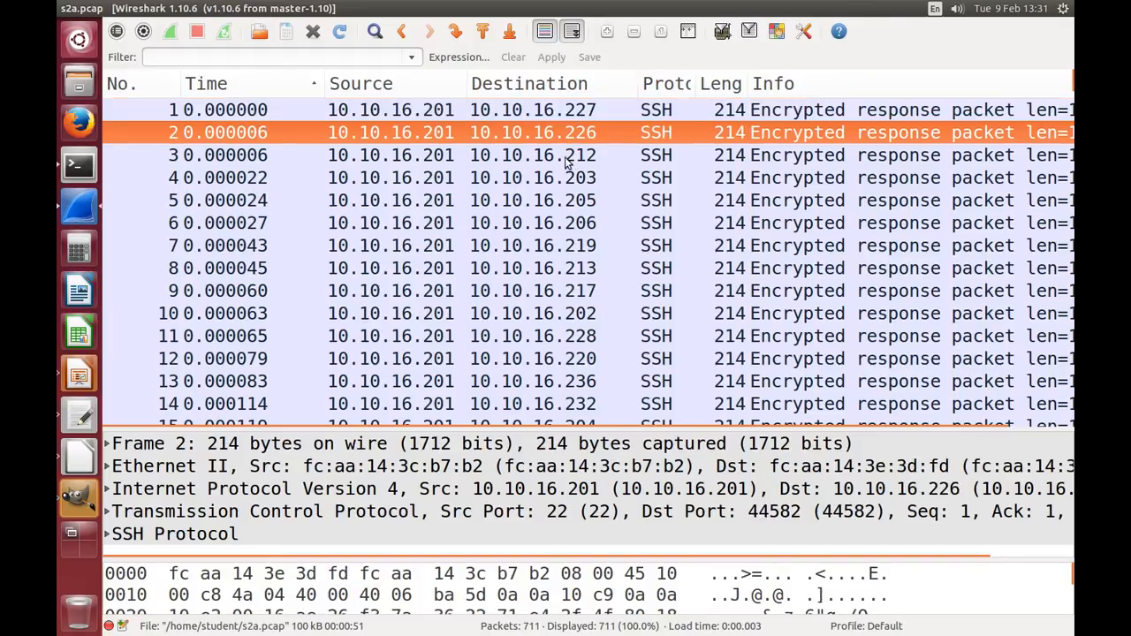
left_click(566, 159)
left_click(567, 182)
left_click(570, 202)
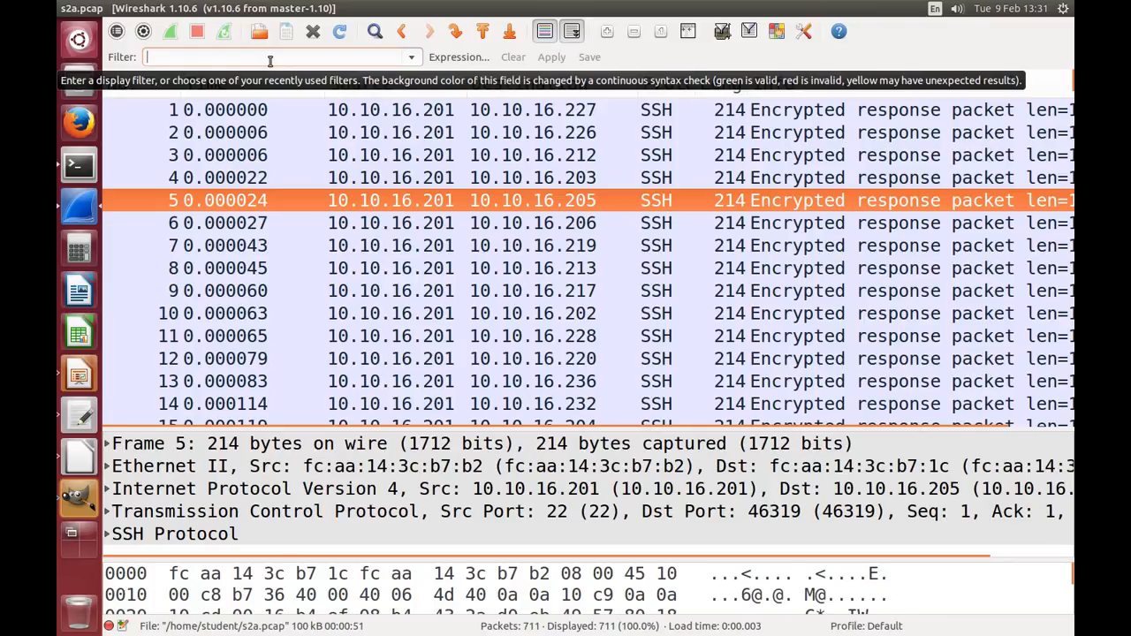
Step: Check the wget download address in the terminal, and browse the capture in Wireshark down past packet 90
key("alt+Tab")
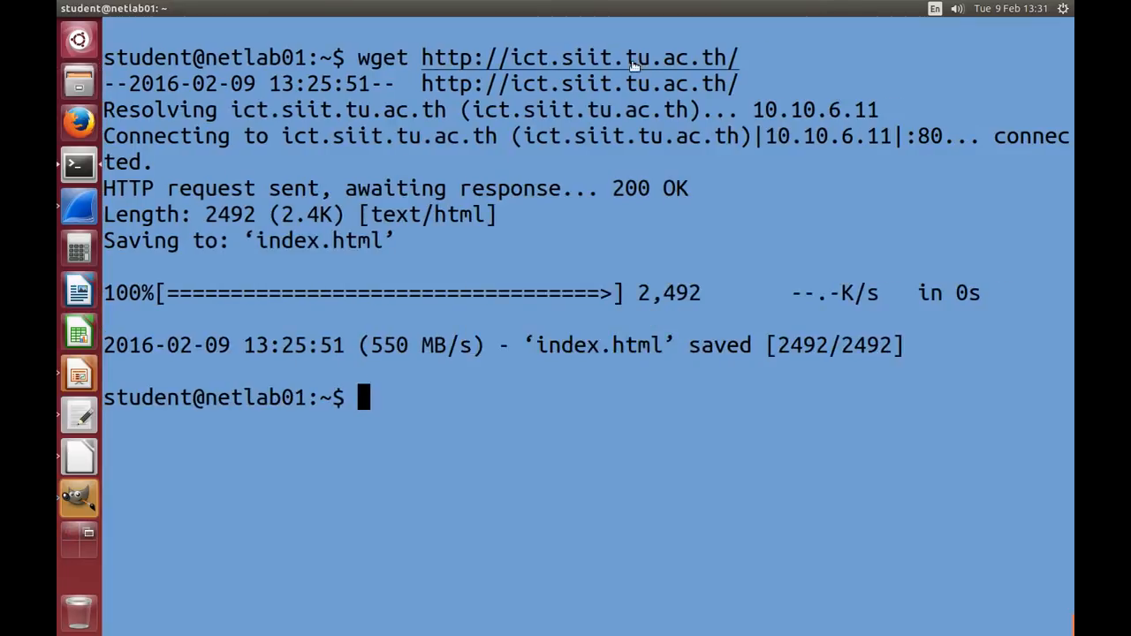
key("alt+Tab")
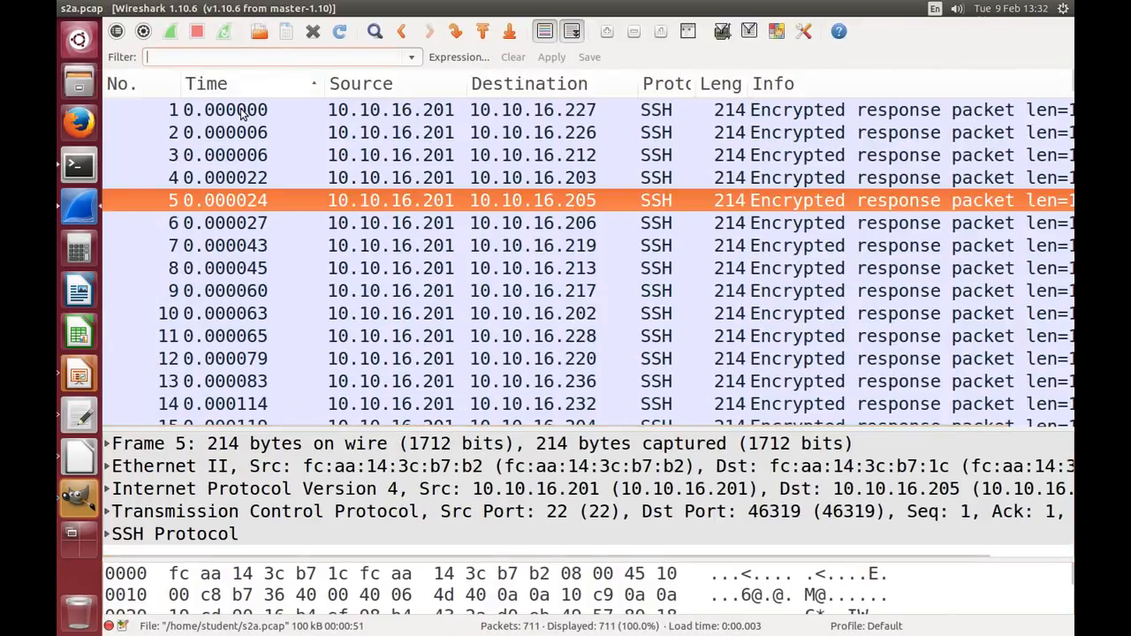
scroll(455, 251, "down", 8)
scroll(455, 251, "down", 13)
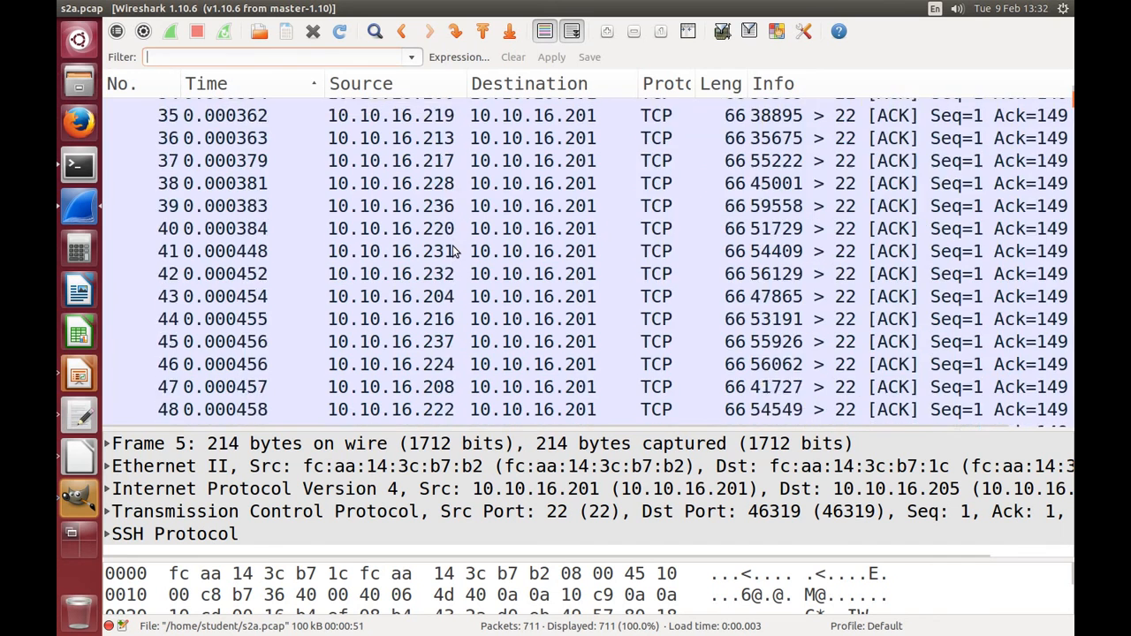
scroll(450, 251, "down", 8)
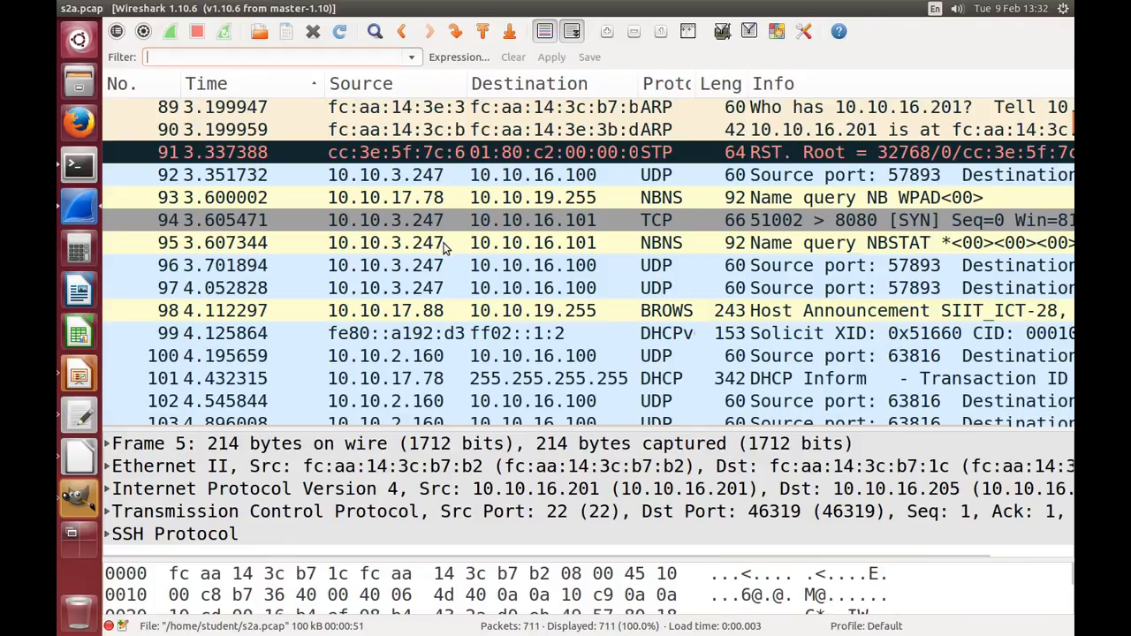
scroll(444, 245, "down", 2)
scroll(444, 243, "up", 3)
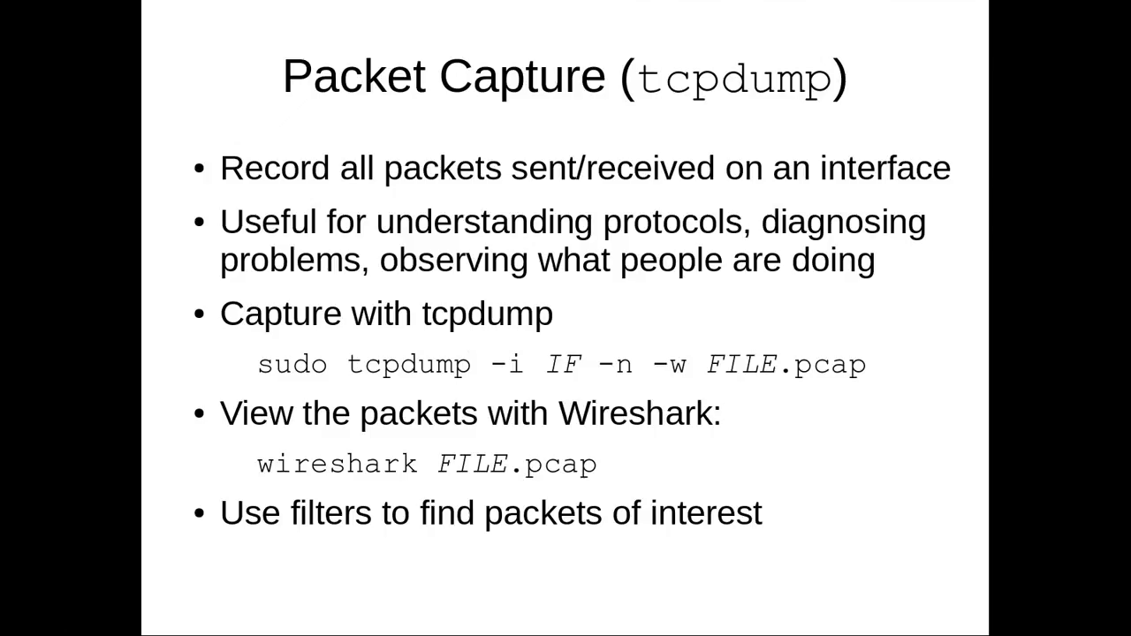
Step: Check the slide of selected Wireshark filters, switch to Wireshark and apply the display filter "http && ip.addr==10.10.16.201"
left_click(611, 182)
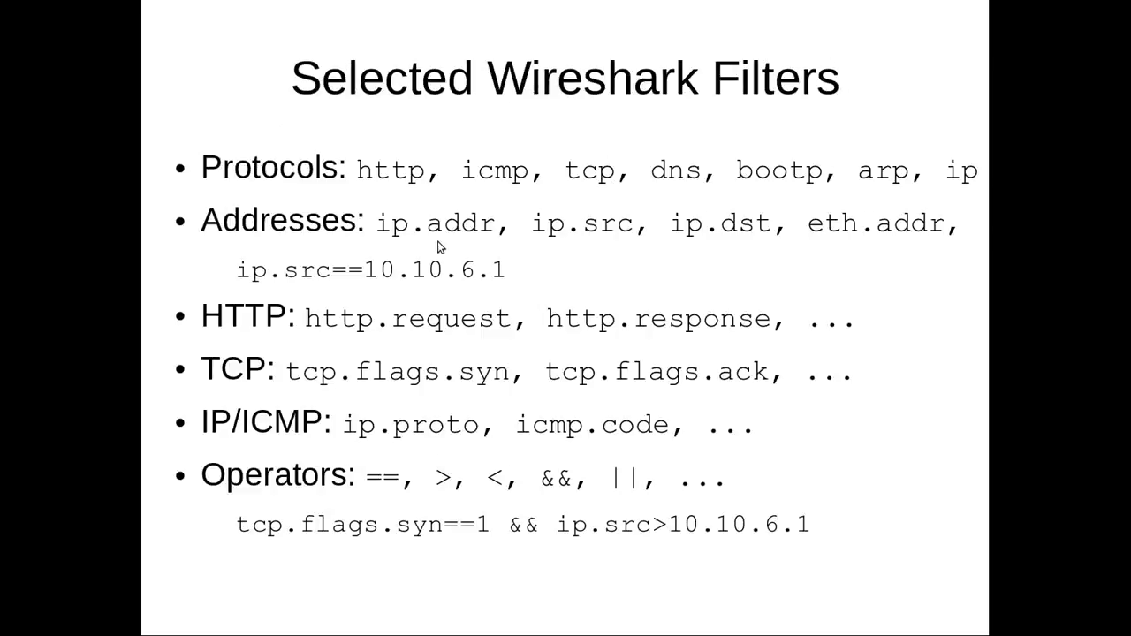
key("alt+Tab")
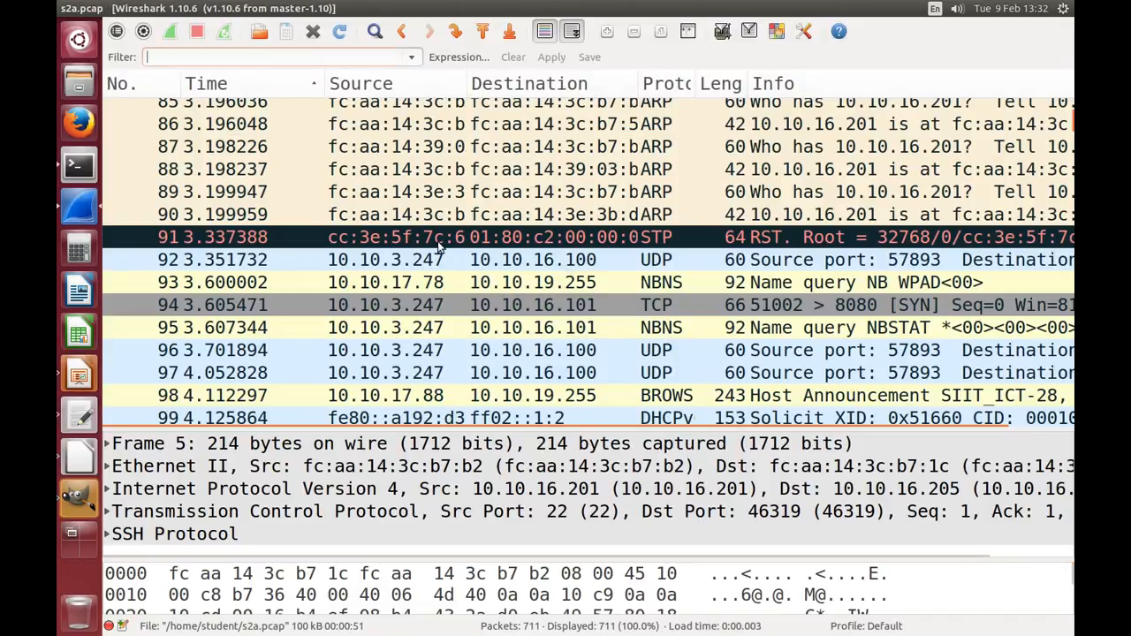
type("http &&")
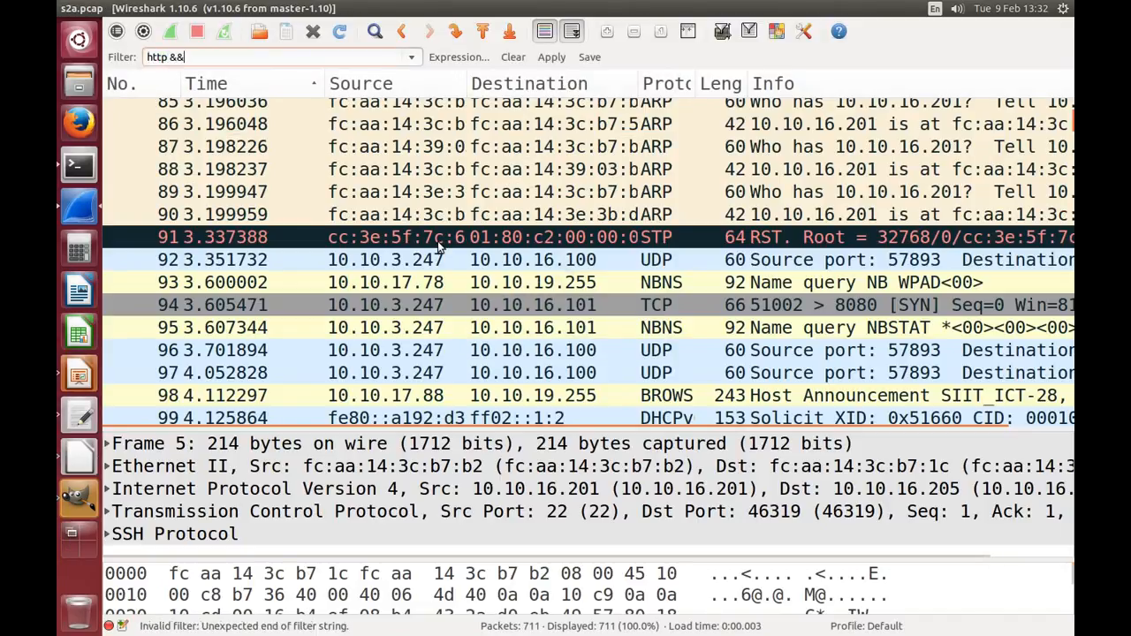
type(" ip.addr")
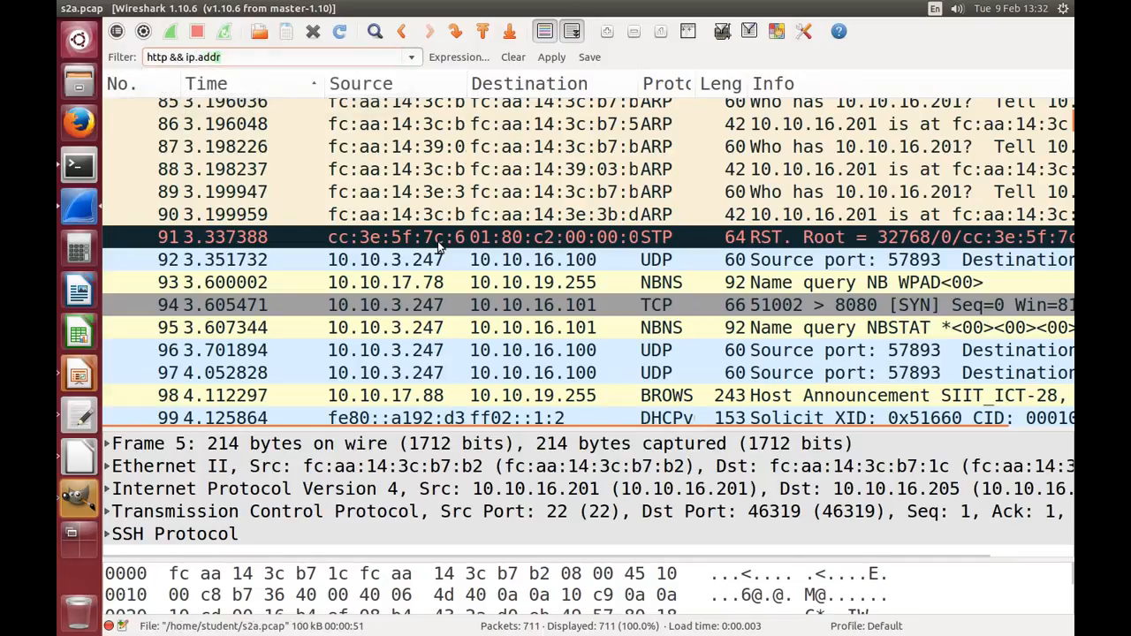
type("==10.10.")
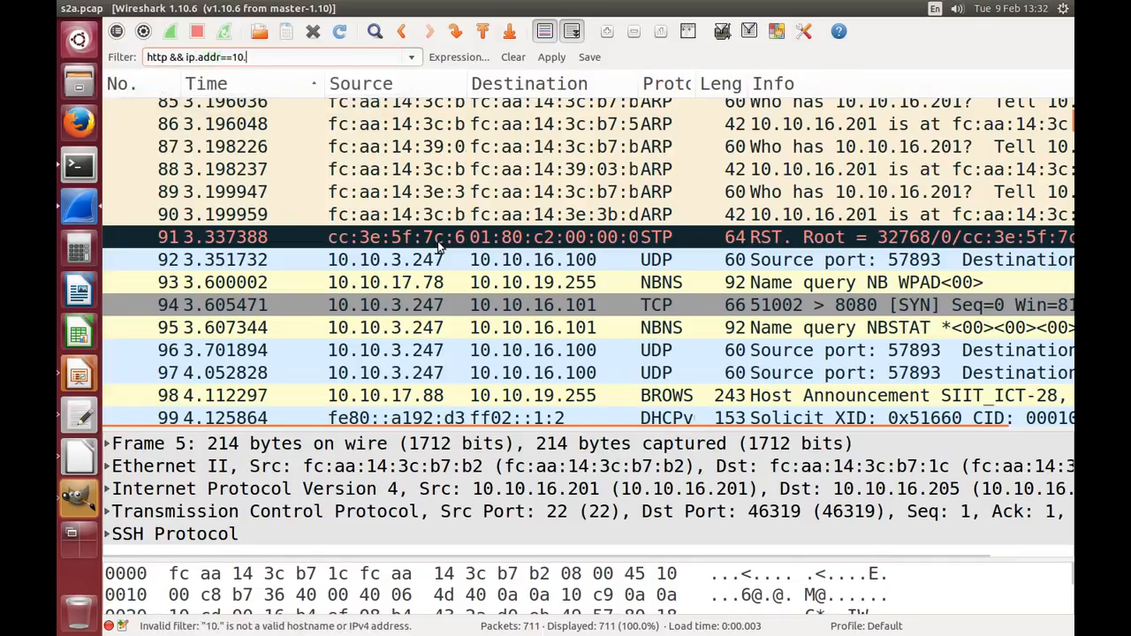
type("201")
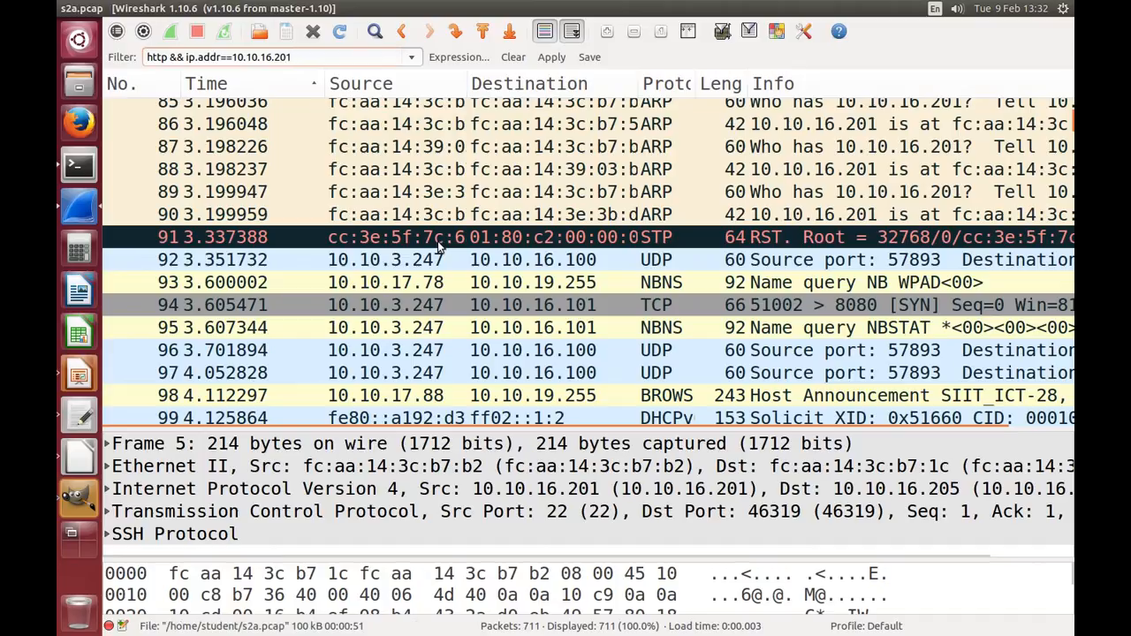
key("Return")
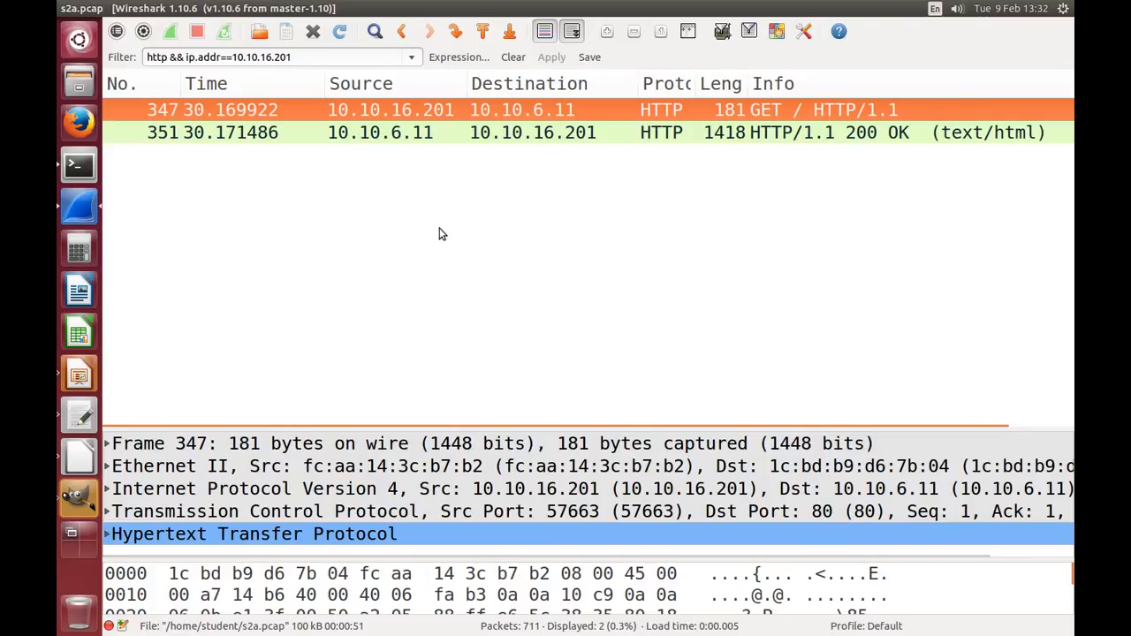
Step: Compare the source addresses of filtered packets 347 and 351, ending on packet 347
left_click(426, 132)
left_click(424, 114)
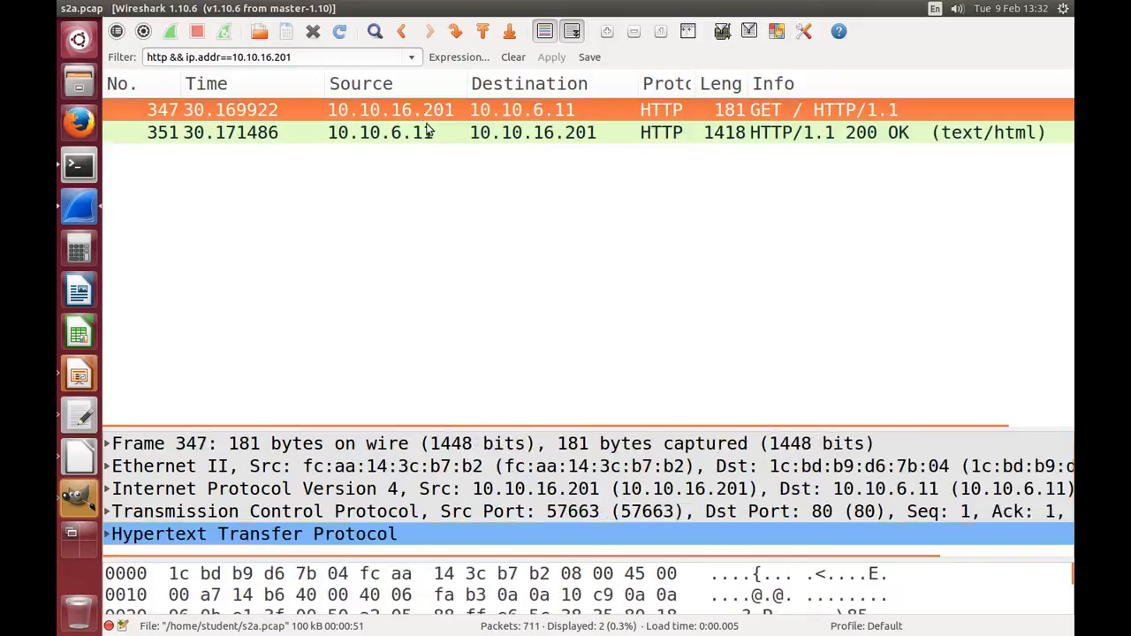
left_click(427, 131)
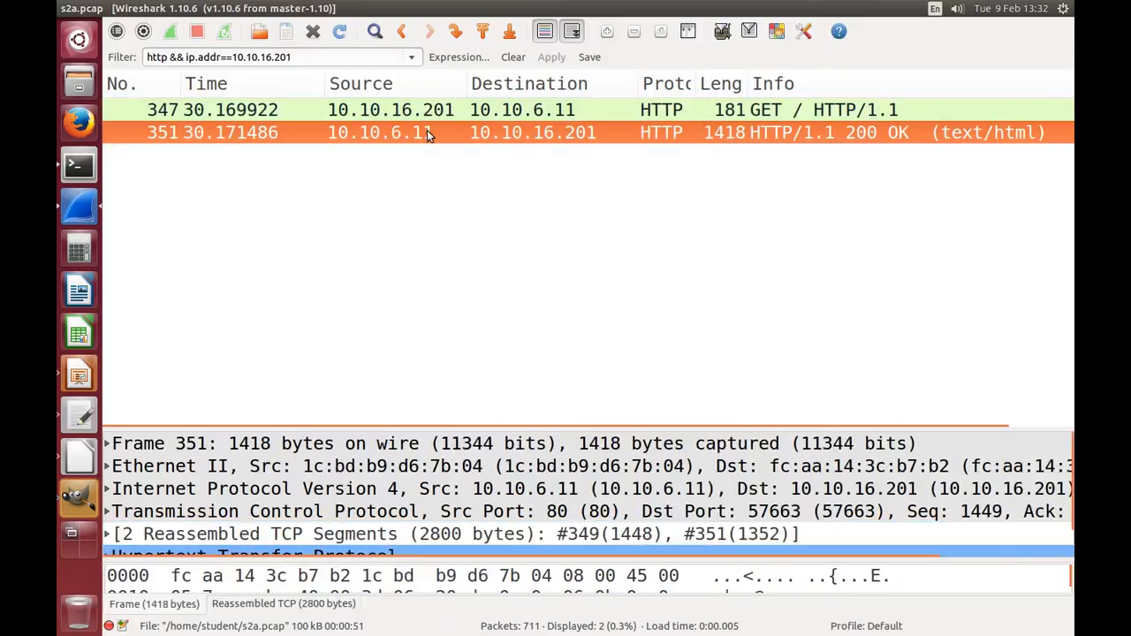
left_click(359, 113)
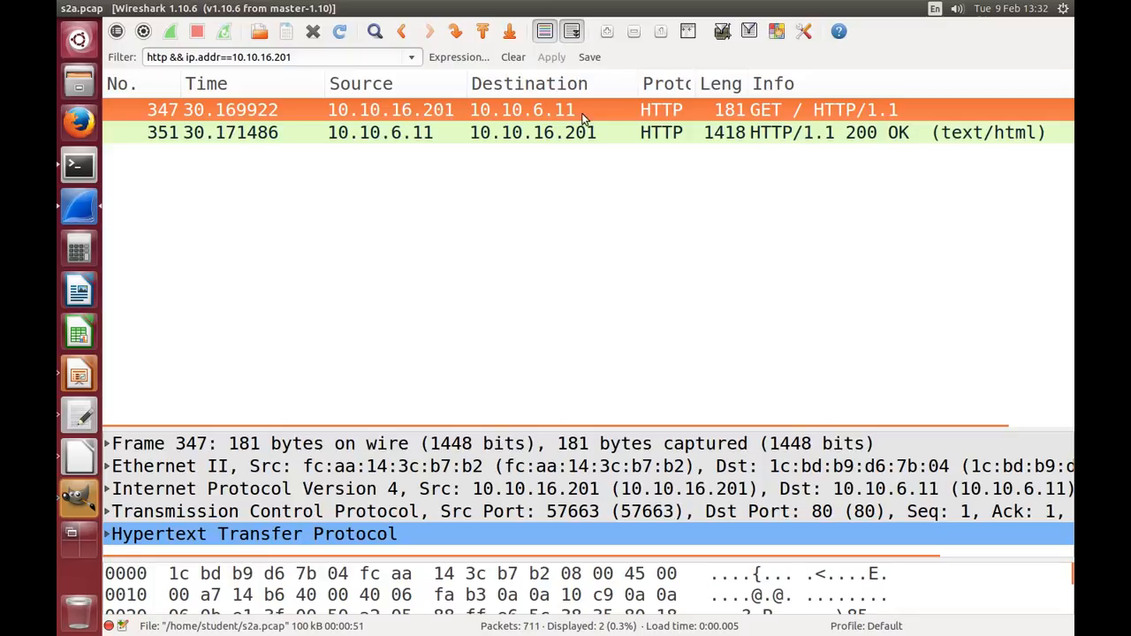
Step: Highlight the web server's resolved IP address in the terminal's wget output, and return to Wireshark
key("alt+Tab")
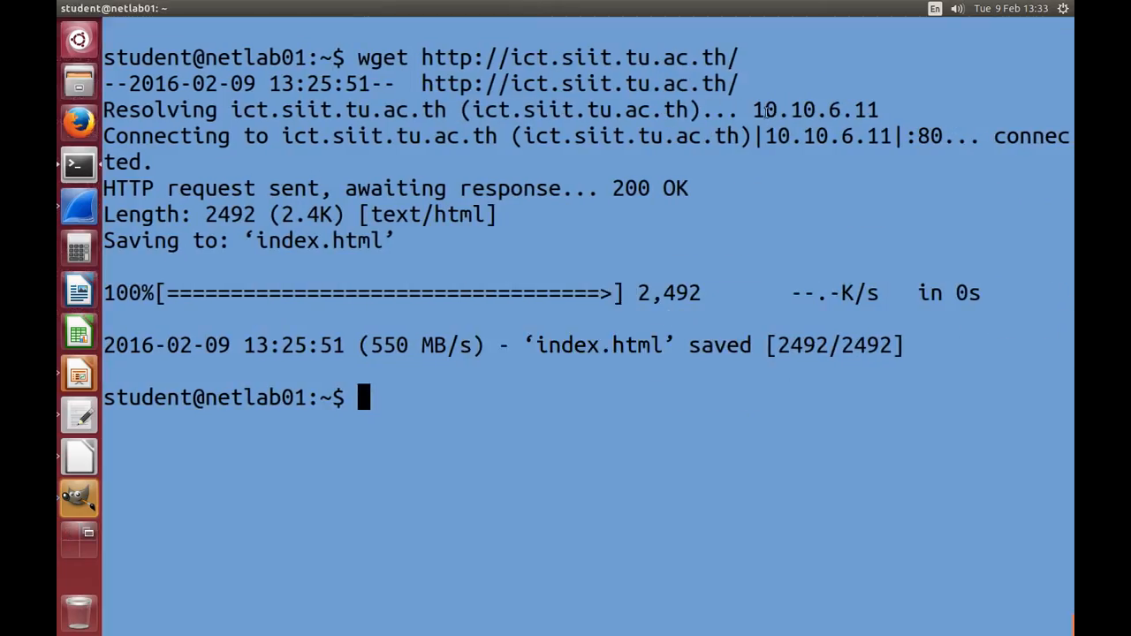
left_click_drag(753, 108, 880, 110)
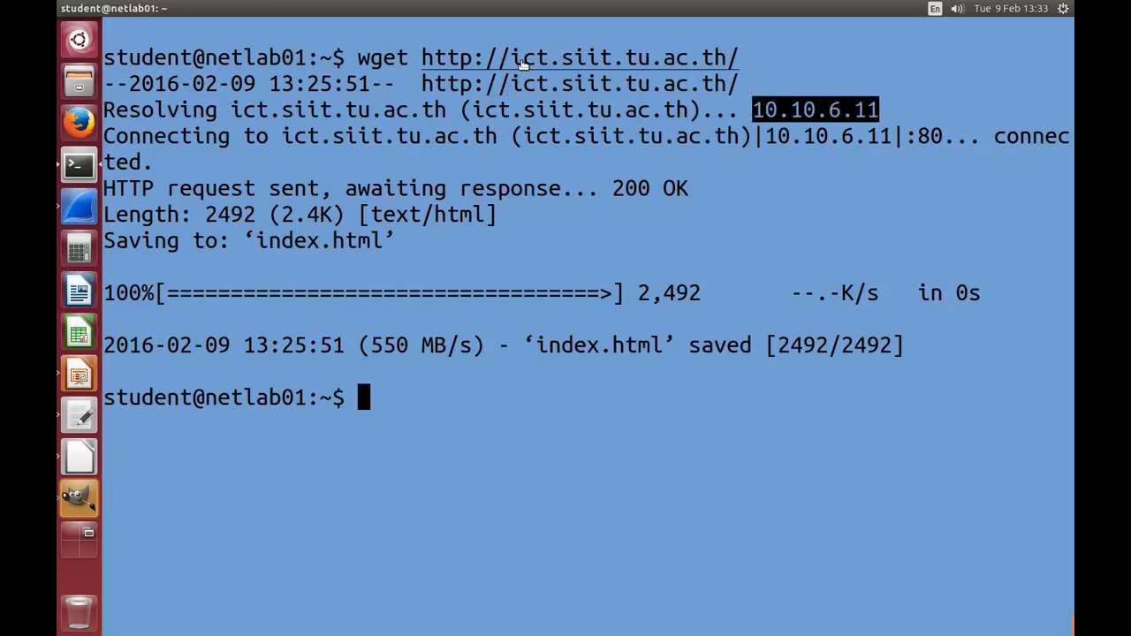
key("alt+Tab")
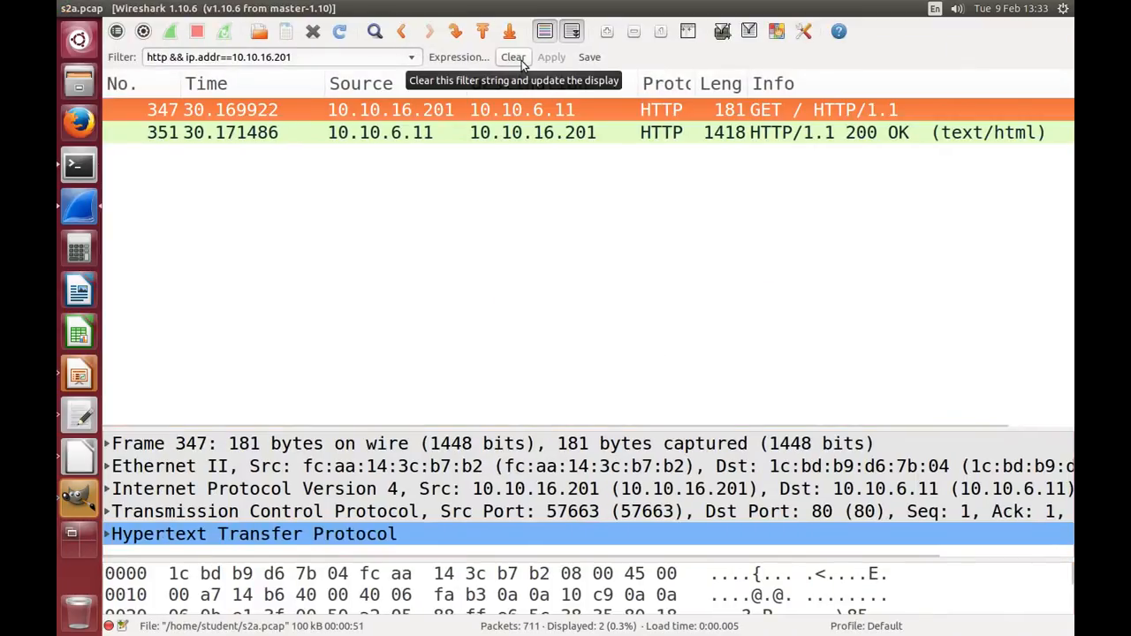
Step: Compare the destination, protocol and info values of packets 347 and 351, ending on packet 351
left_click(545, 134)
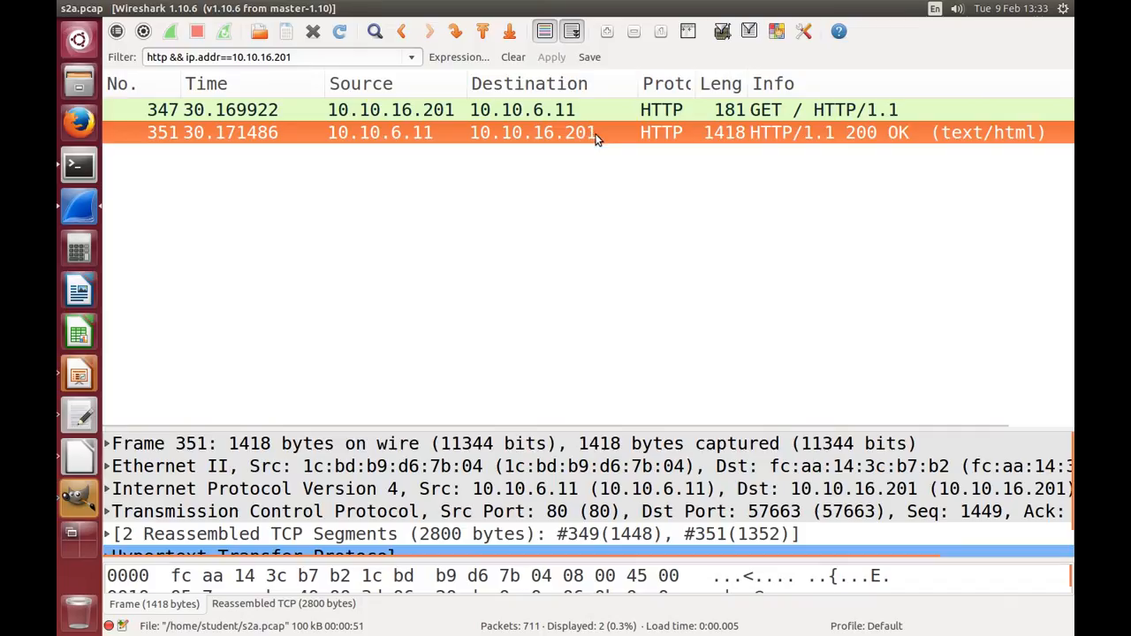
left_click(574, 110)
left_click(576, 132)
left_click(571, 114)
left_click(669, 129)
left_click(667, 113)
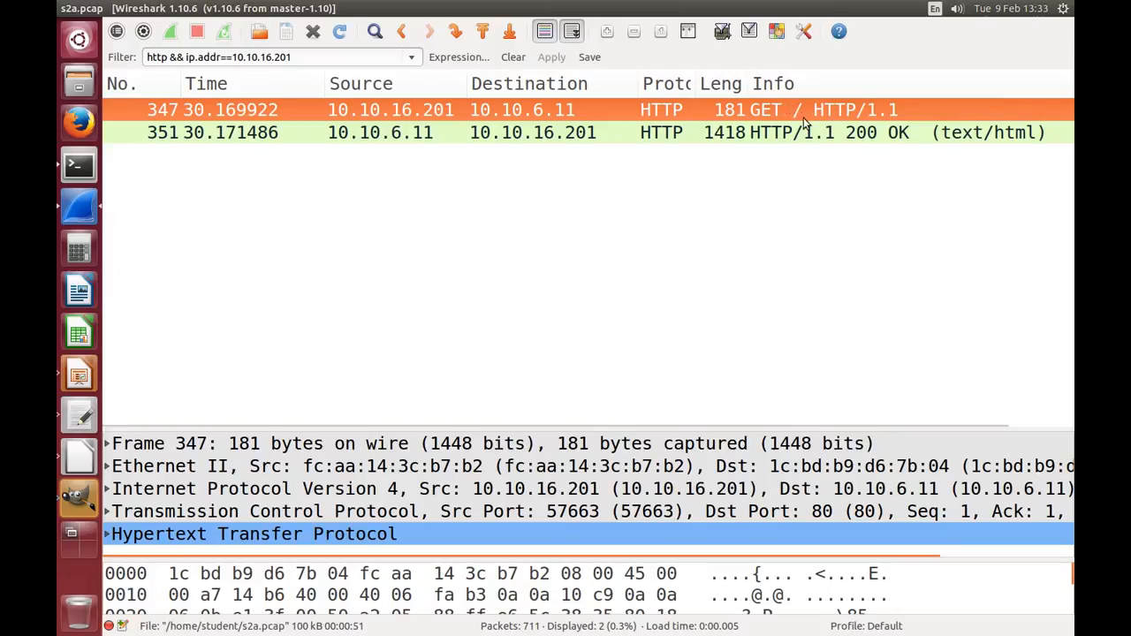
left_click(773, 136)
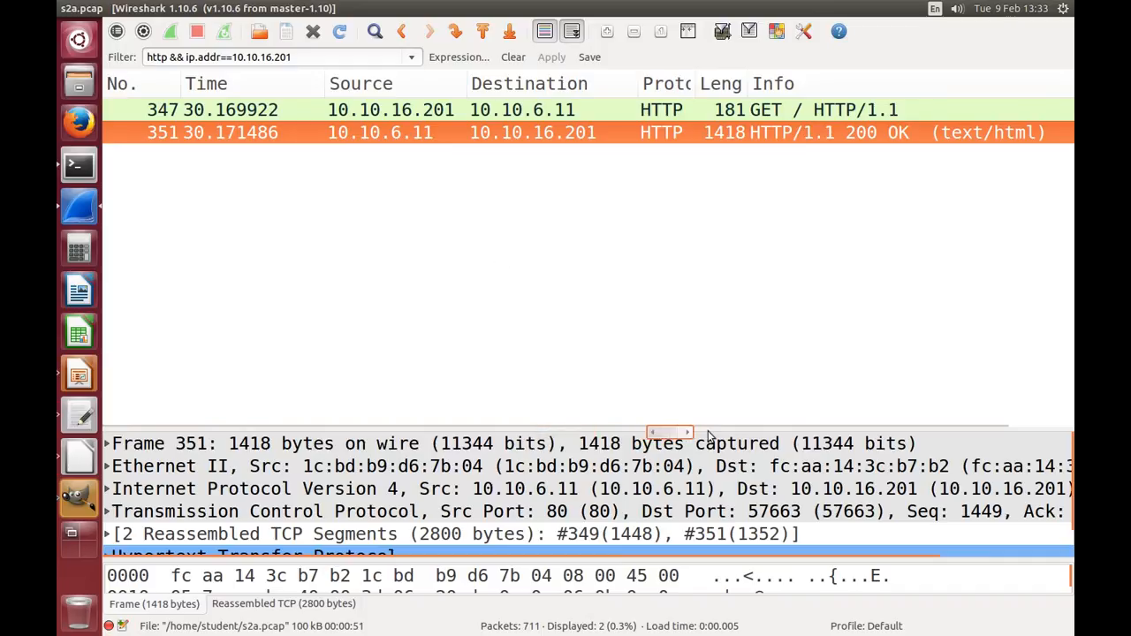
Step: Enlarge the packet details pane and examine packet 351's frame entry and the destination and source addresses in its Ethernet II header
left_click_drag(718, 430, 718, 168)
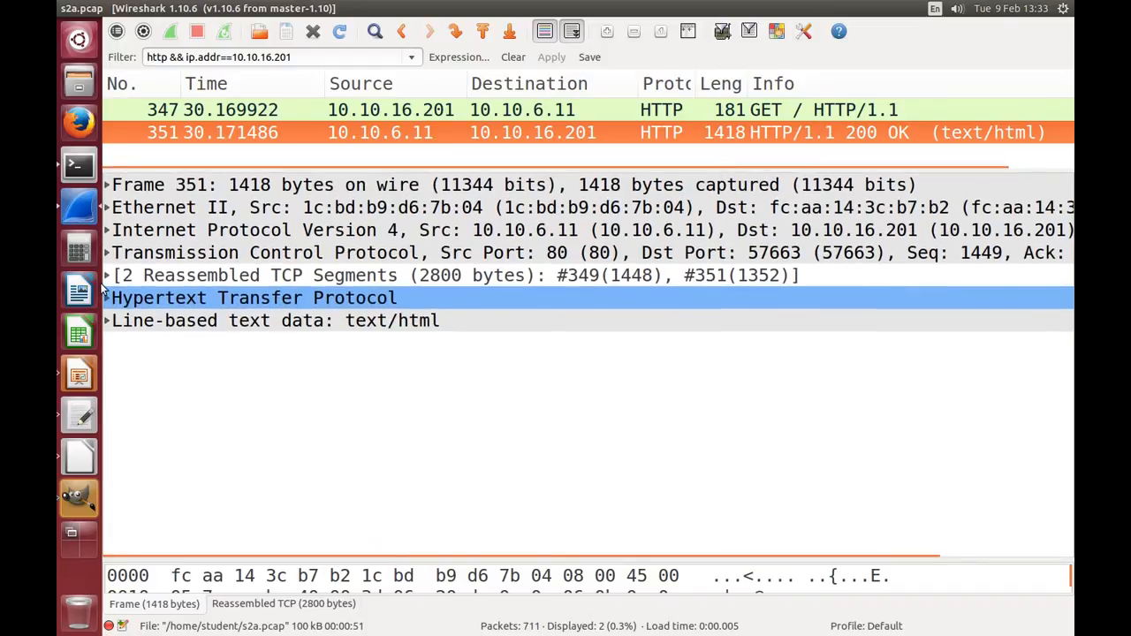
left_click(170, 183)
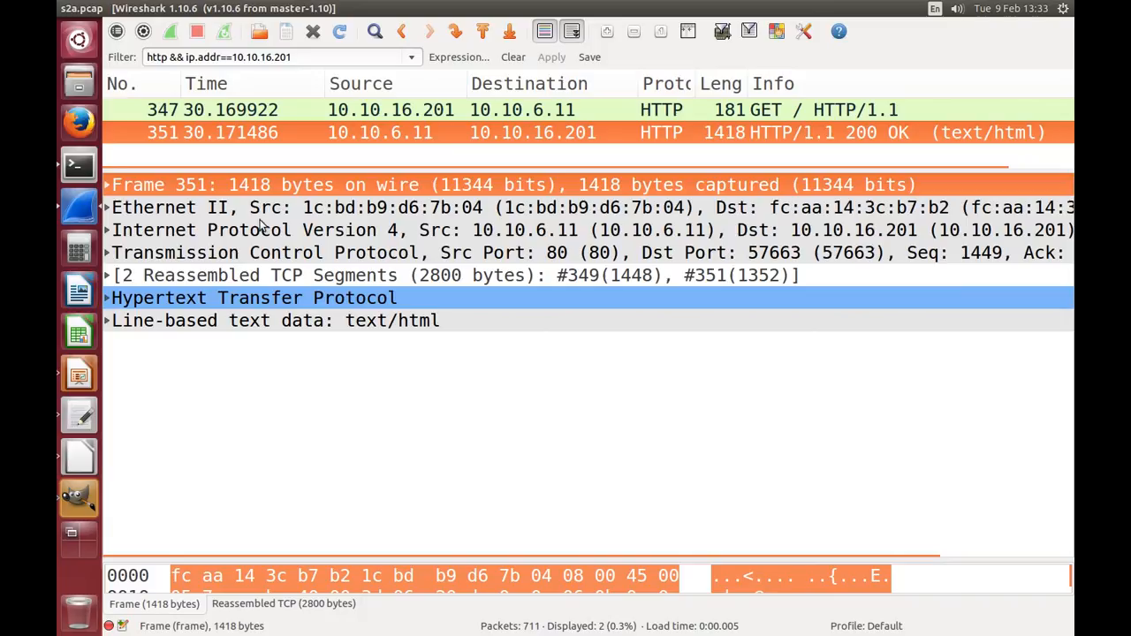
left_click(252, 210)
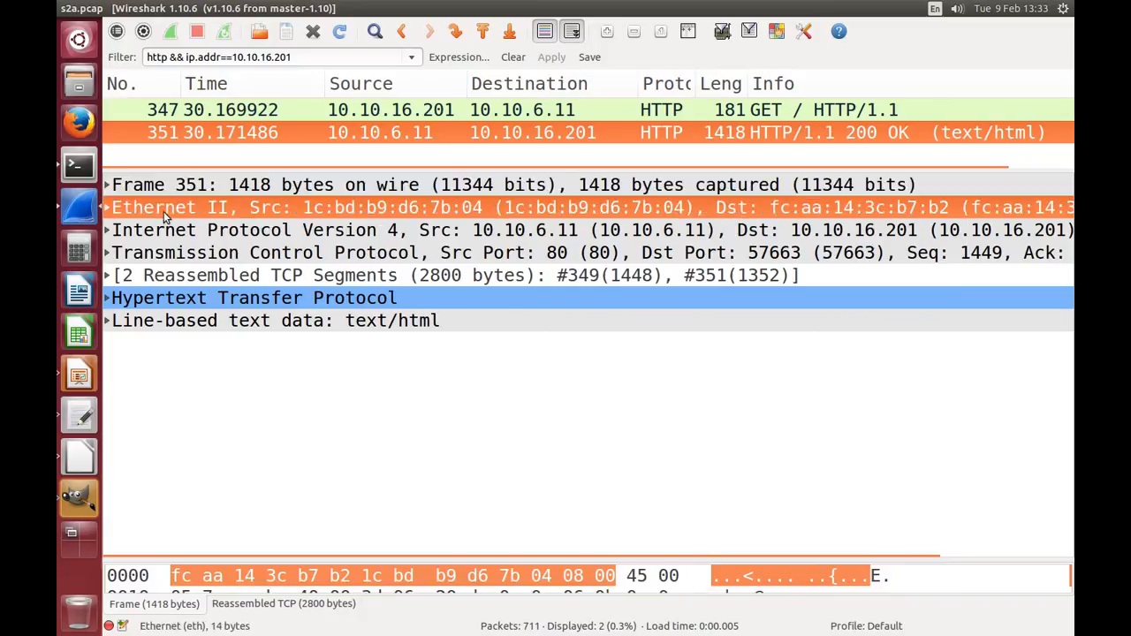
left_click(105, 206)
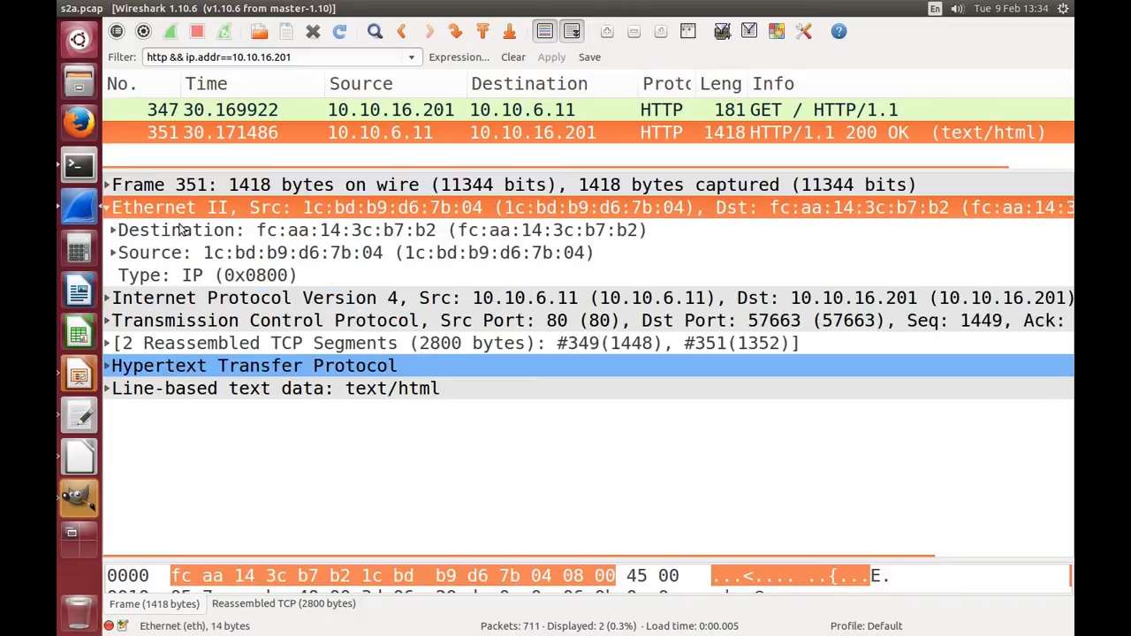
left_click(202, 230)
left_click(201, 252)
left_click(194, 234)
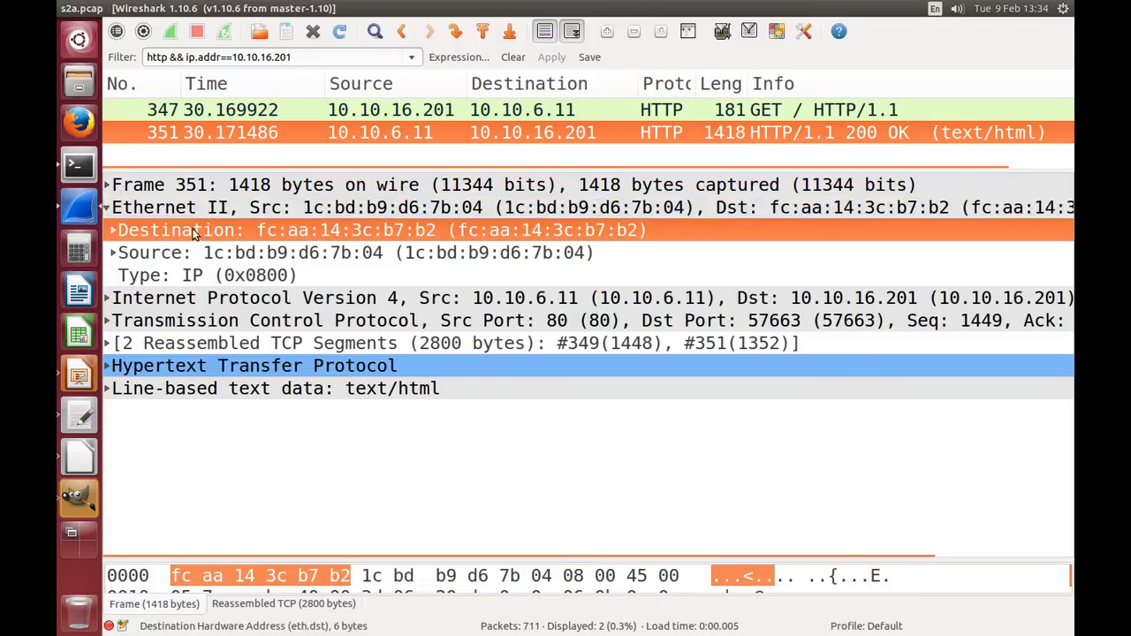
left_click(199, 254)
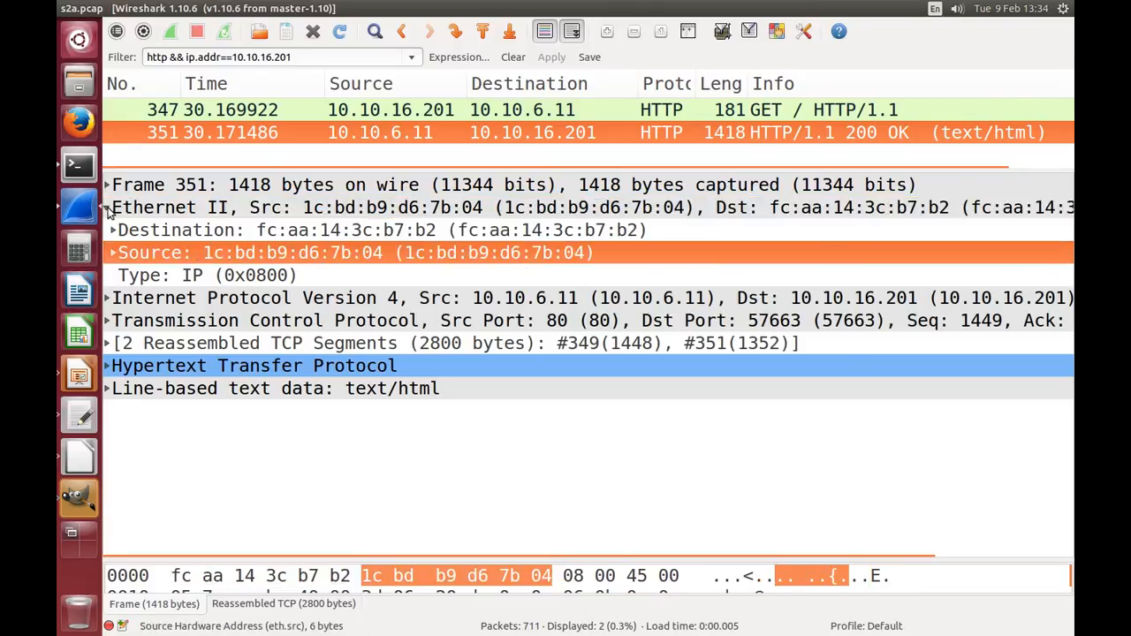
left_click(107, 207)
Step: Expand packet 351's IPv4 header, examine its address, fragment offset, header length and total length fields, and collapse it
left_click(144, 231)
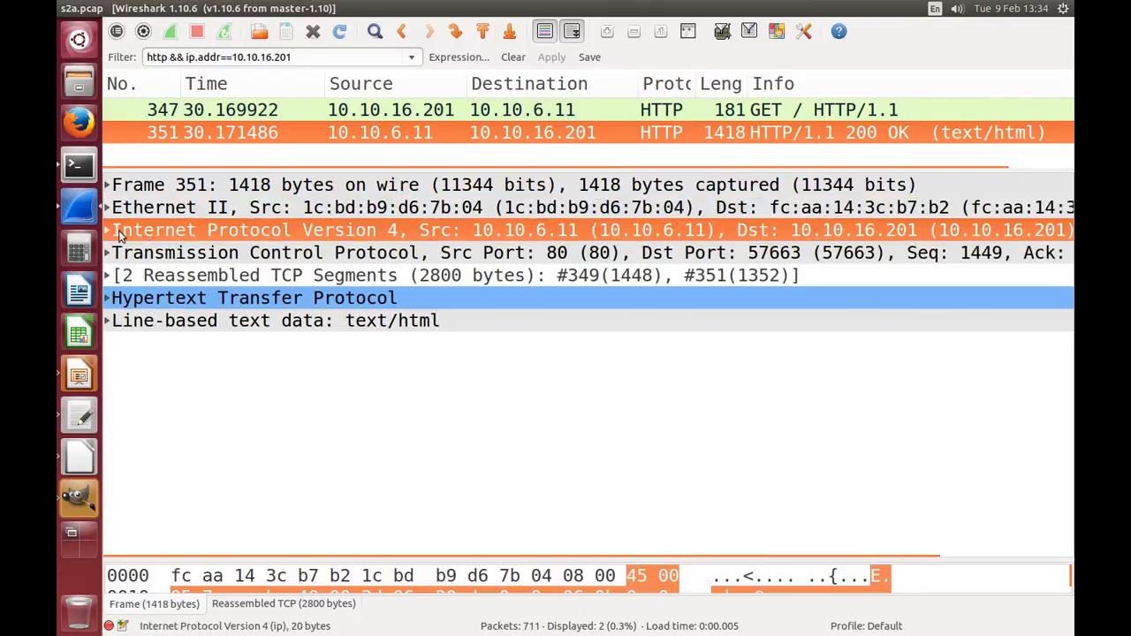
left_click(107, 230)
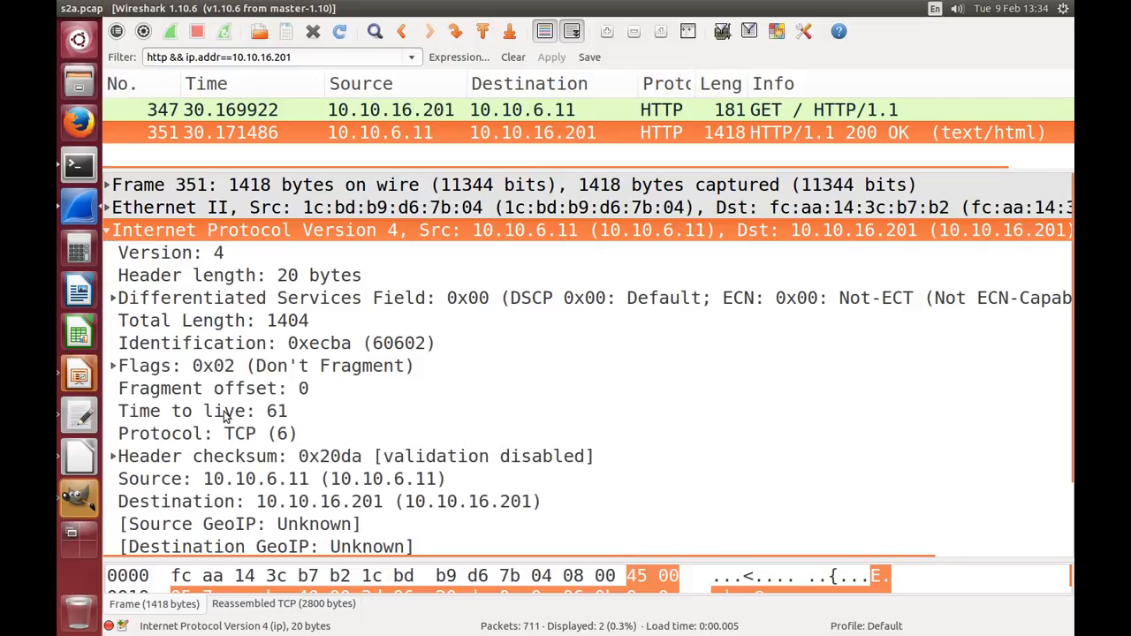
left_click(226, 484)
left_click(230, 502)
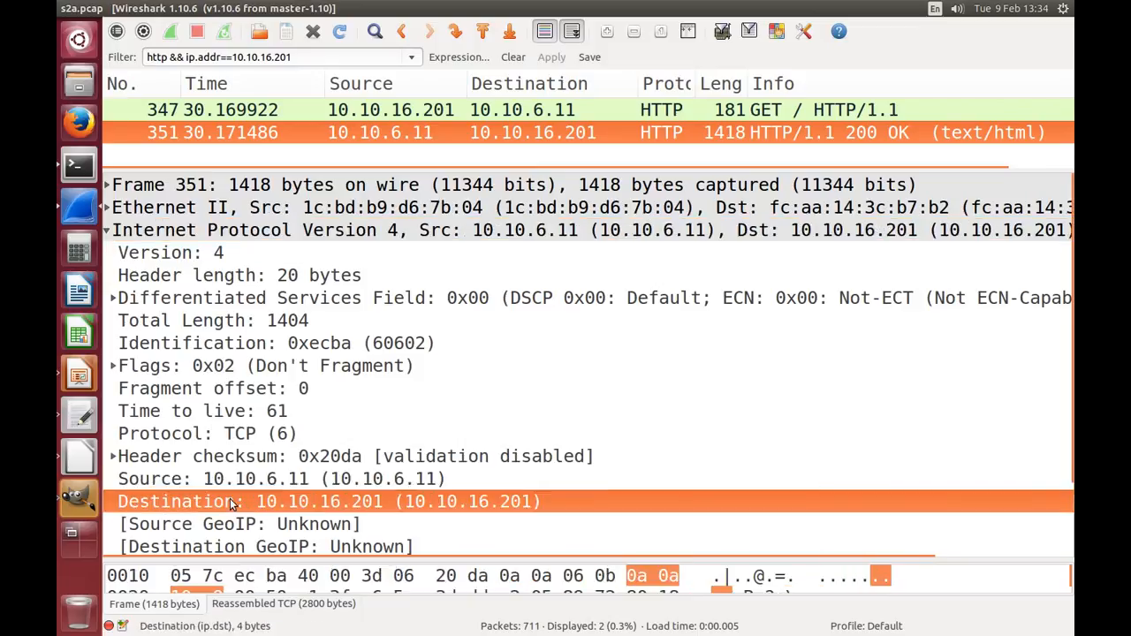
left_click(203, 392)
left_click(200, 276)
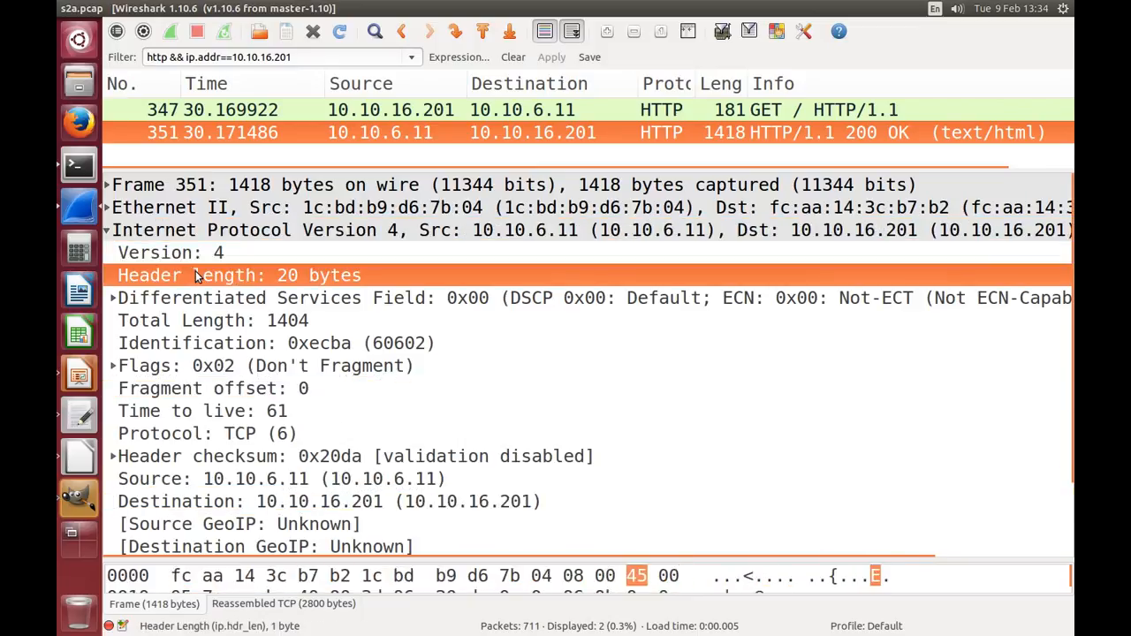
left_click(215, 320)
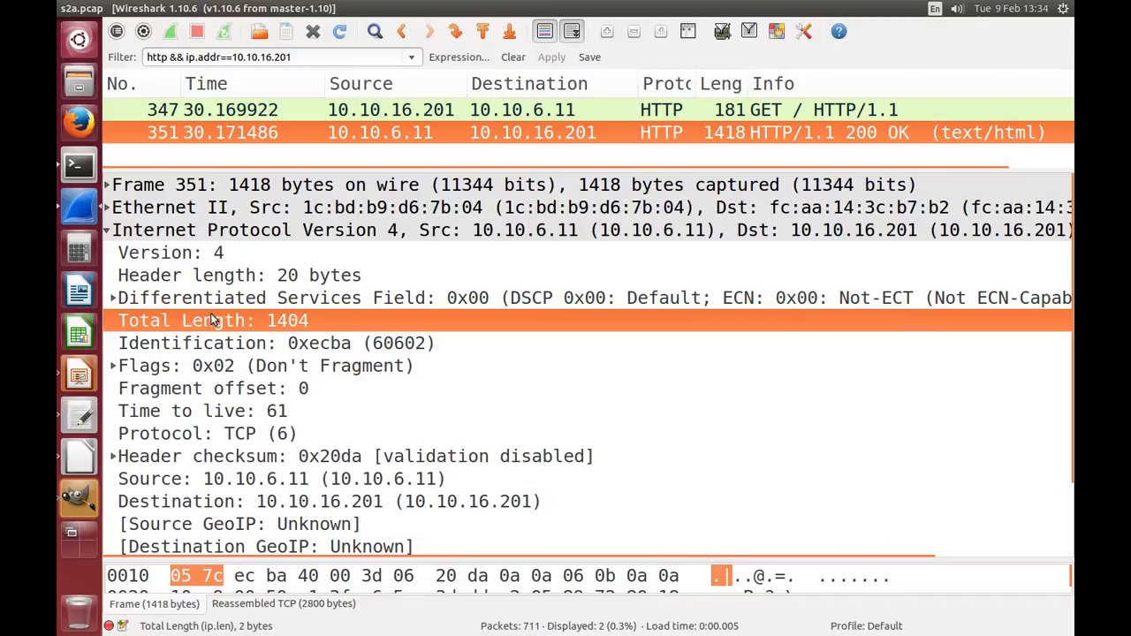
left_click(107, 231)
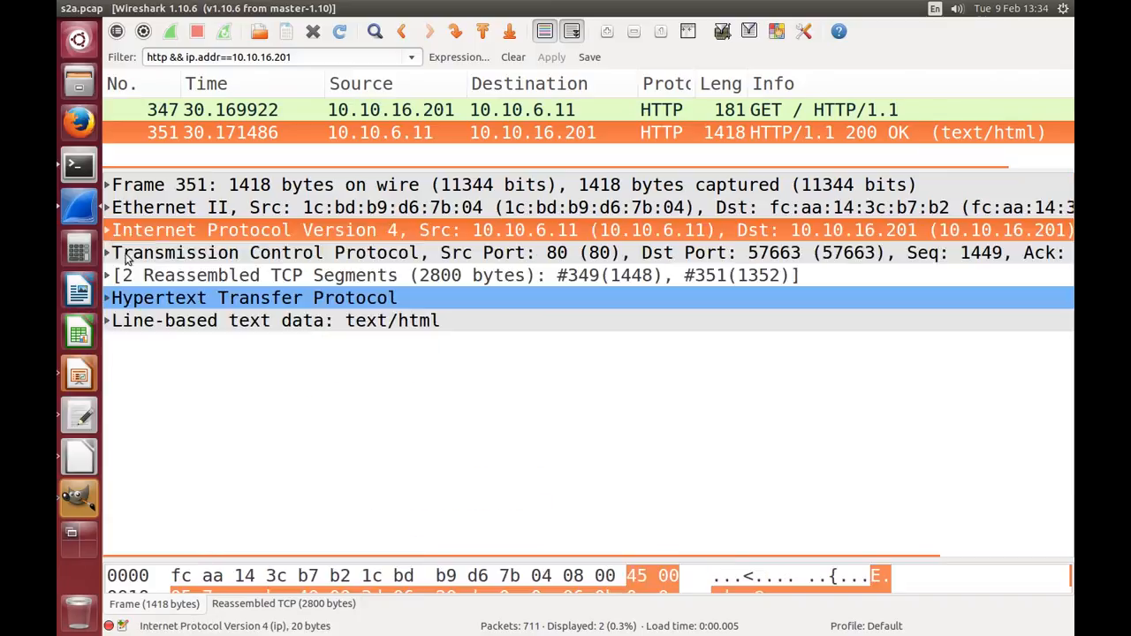
Step: Go through packet 351's TCP header, reassembled TCP segments and HTTP header entries
left_click(144, 258)
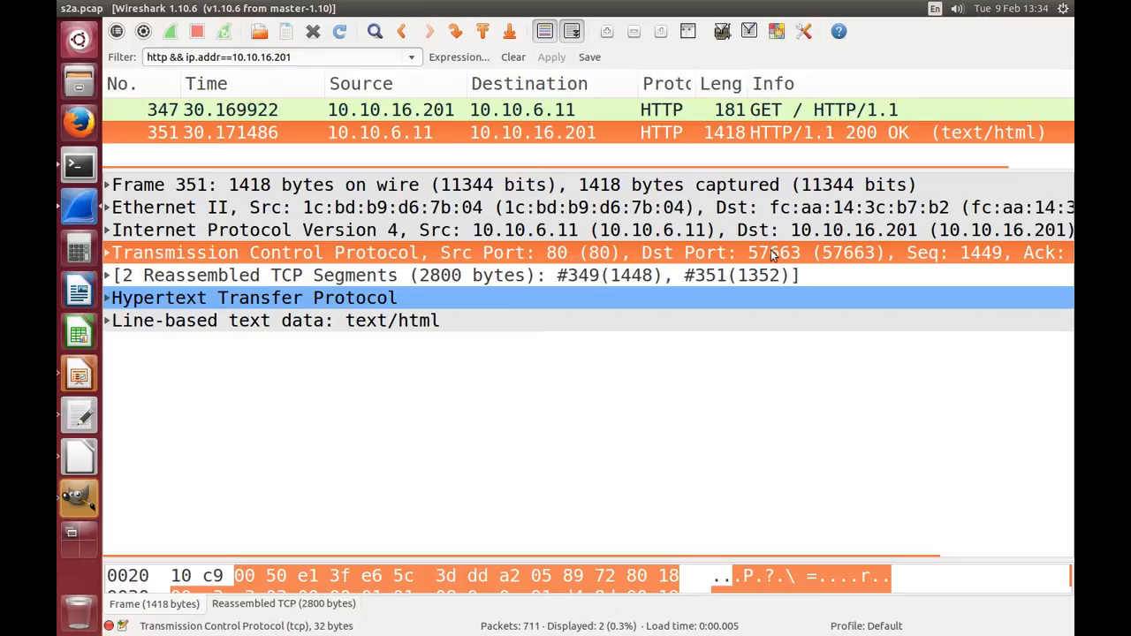
left_click(213, 274)
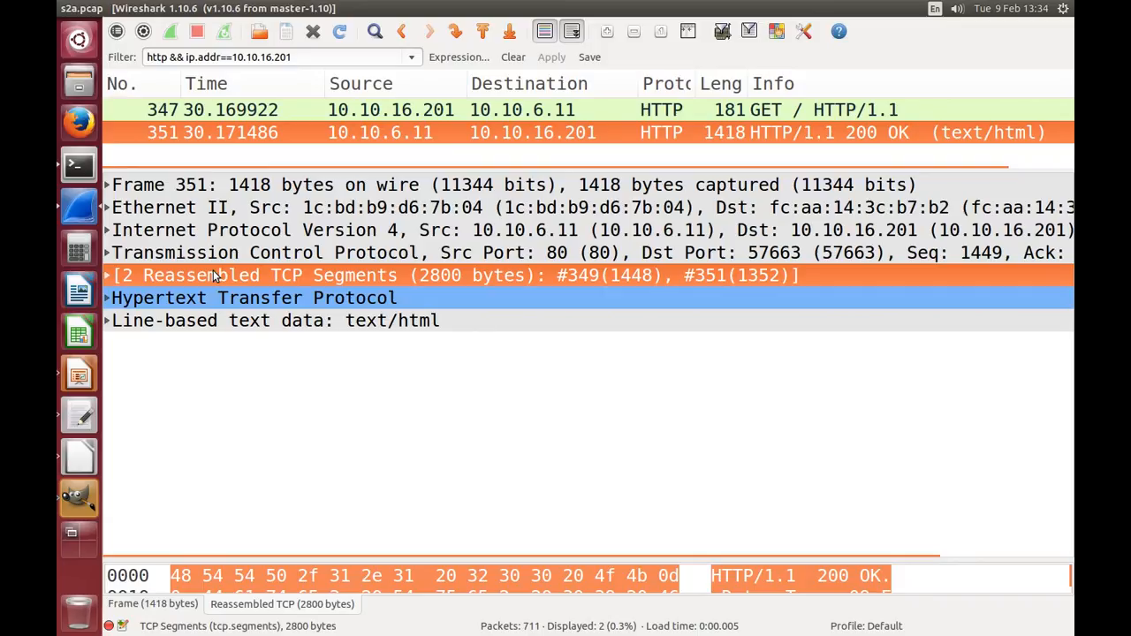
left_click(256, 299)
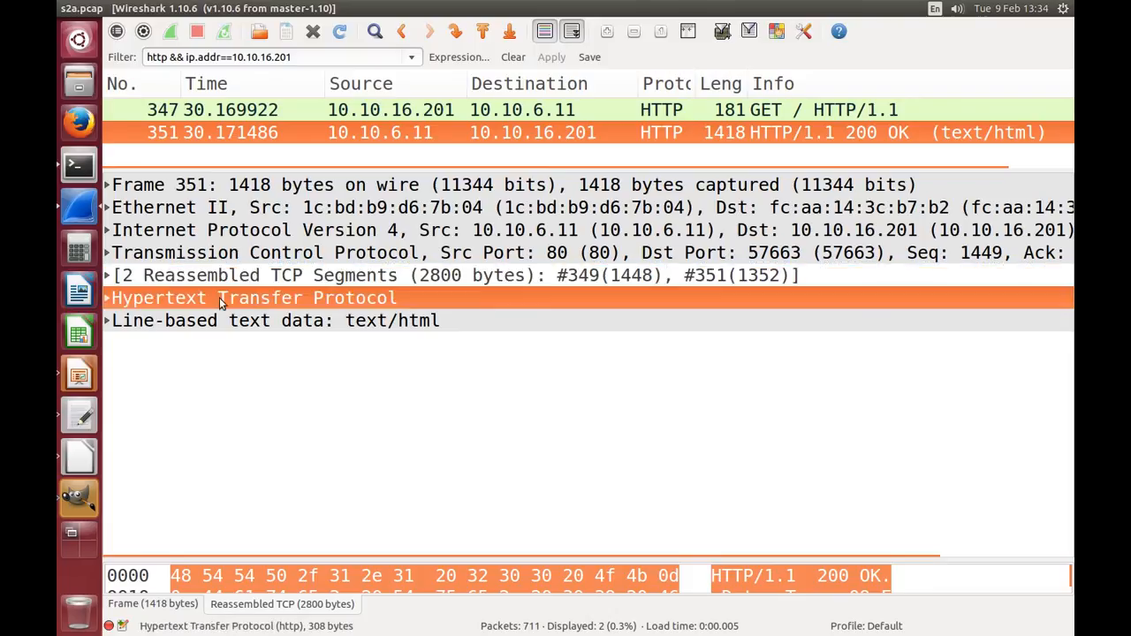
Step: Expand packet 351's HTTP header to examine its date, server and last-modified fields, collapse it and select the line-based text data
left_click(107, 298)
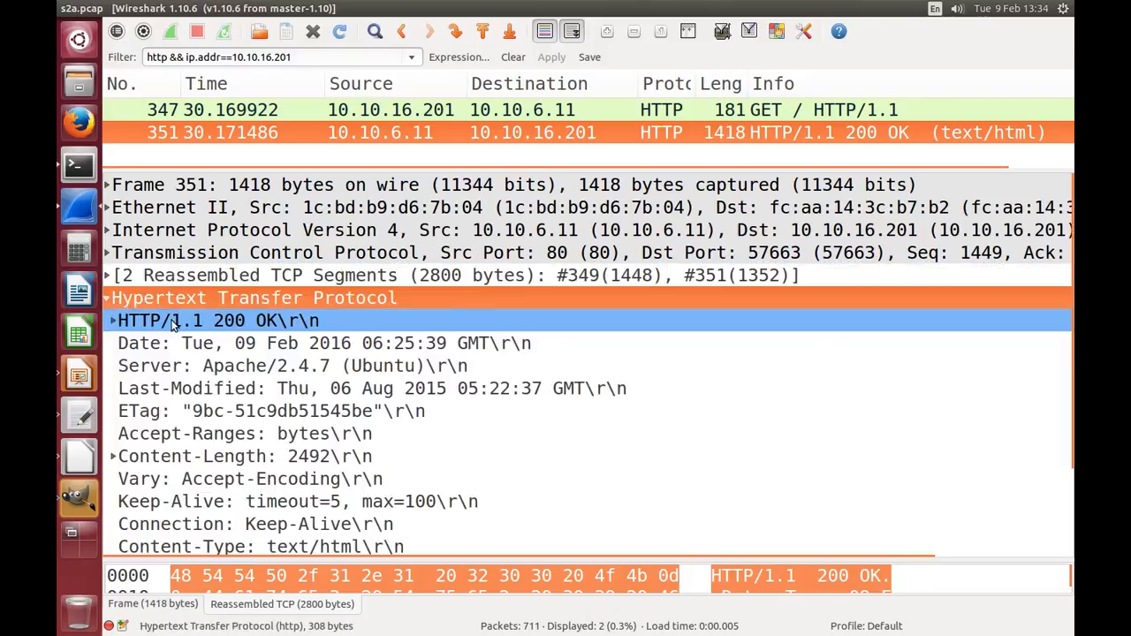
left_click(189, 350)
left_click(202, 367)
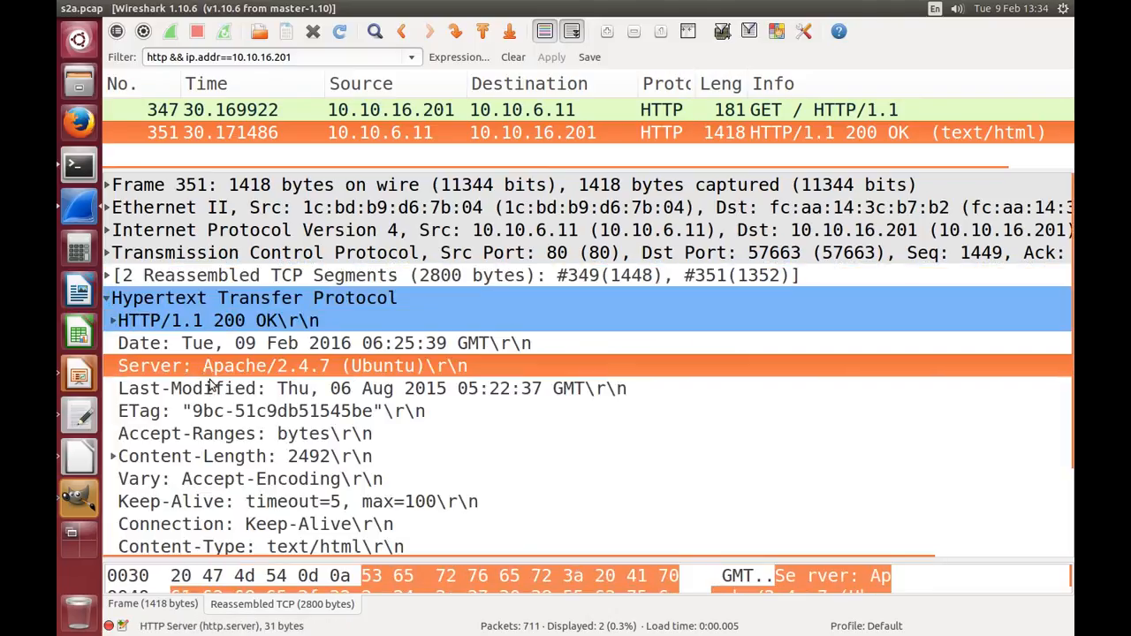
left_click(211, 389)
left_click(187, 350)
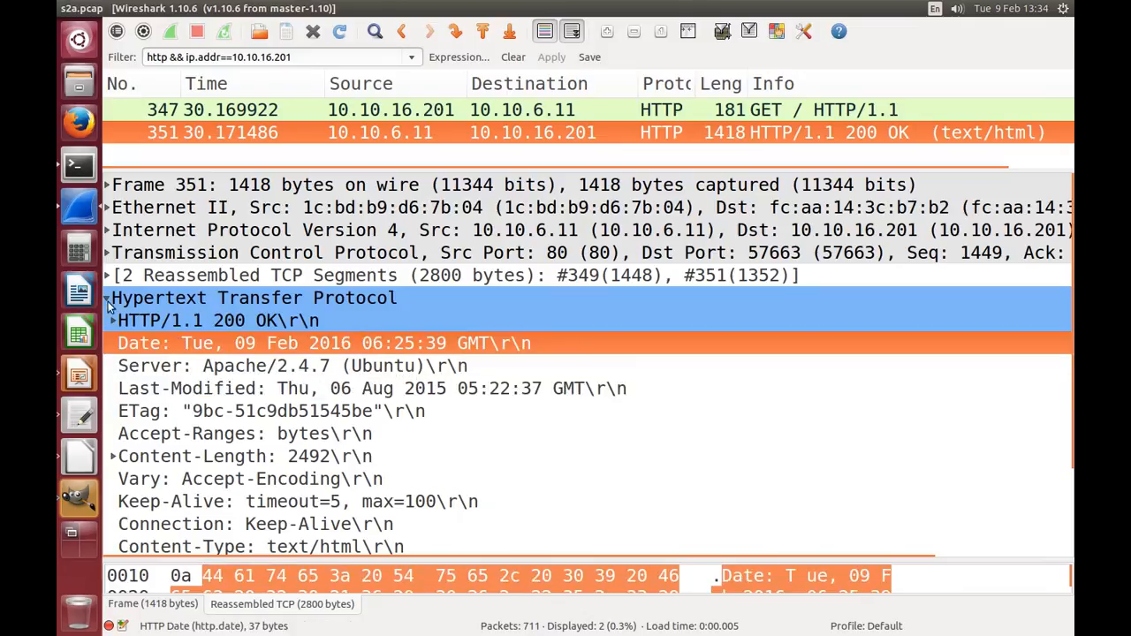
left_click(107, 300)
left_click(166, 323)
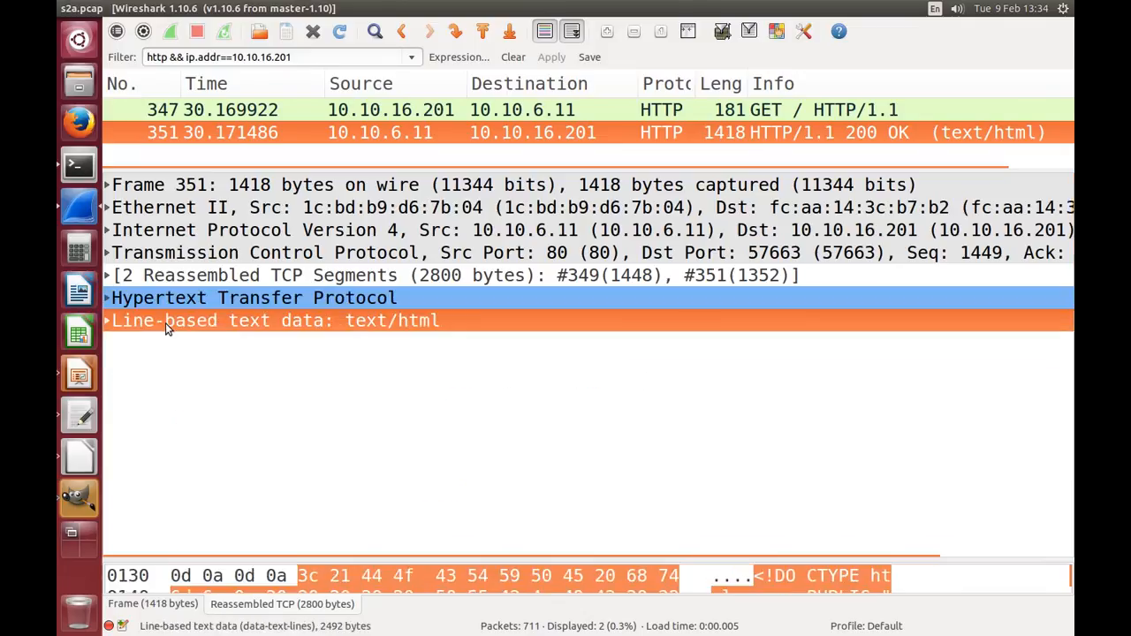
Step: Expand packet 351's line-based text data, examine the HTML source from the DOCTYPE and title lines through the page body, and collapse it
left_click(106, 321)
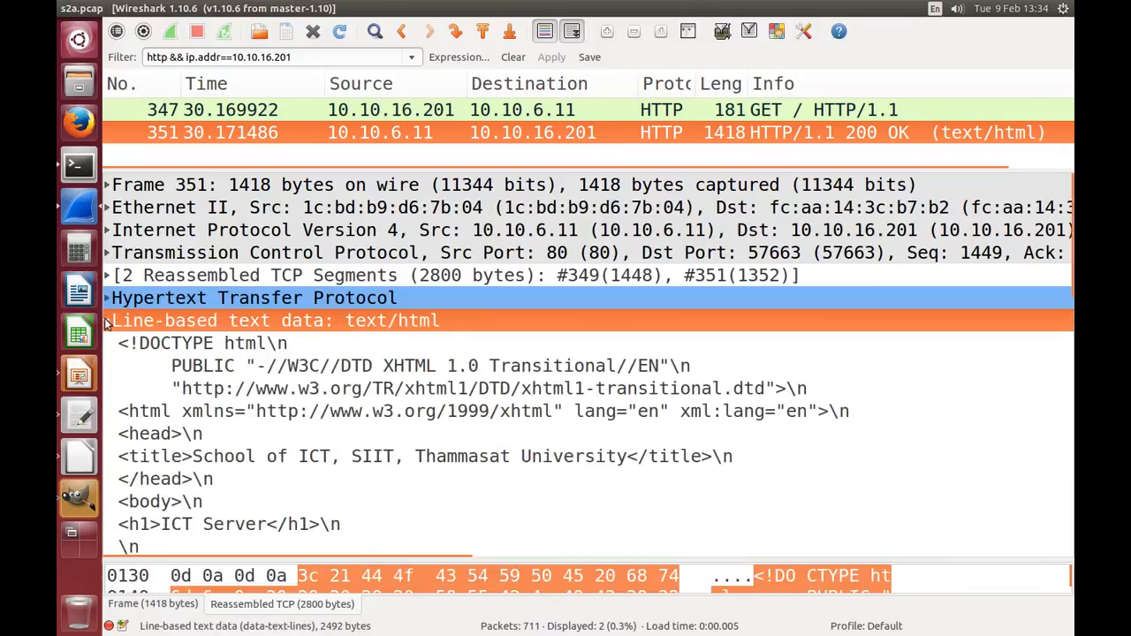
left_click(257, 347)
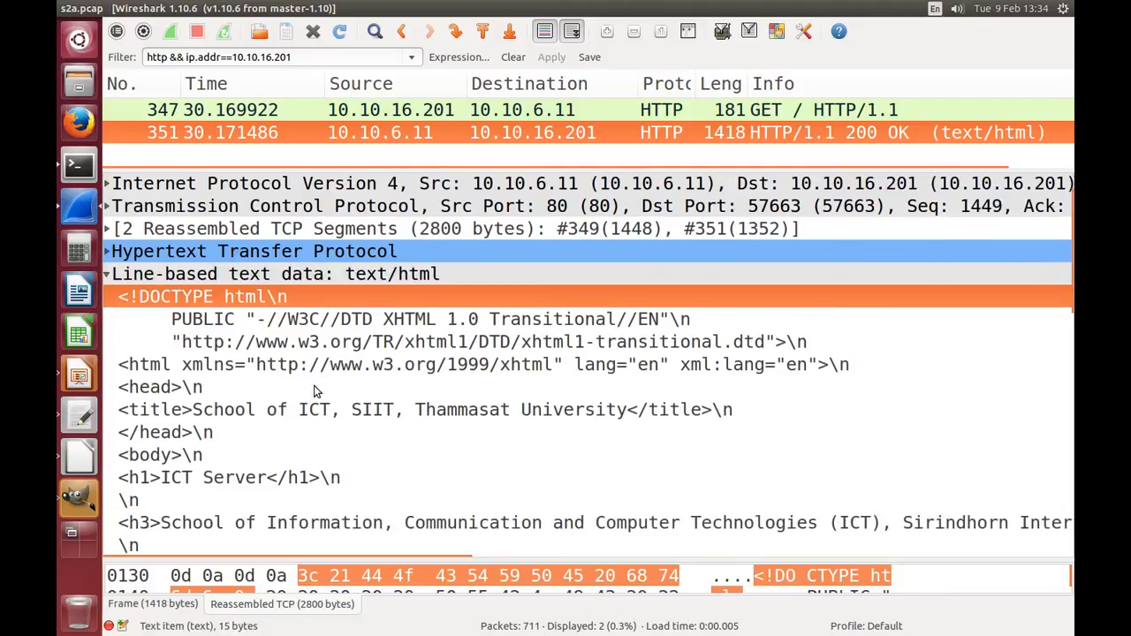
scroll(309, 389, "down", 1)
scroll(296, 406, "down", 2)
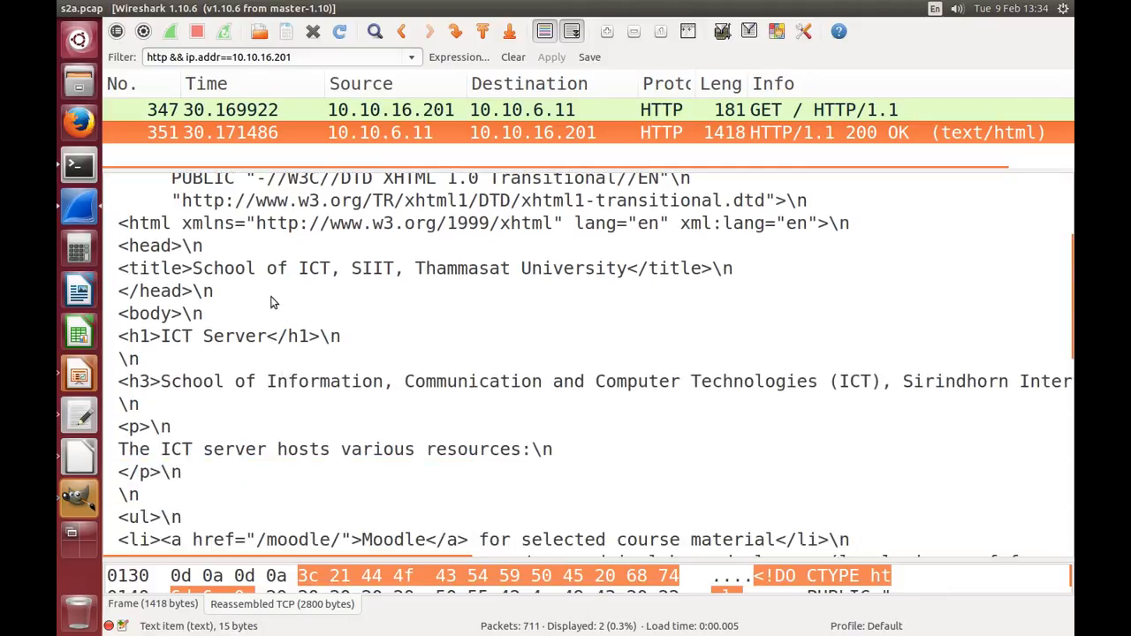
left_click(256, 271)
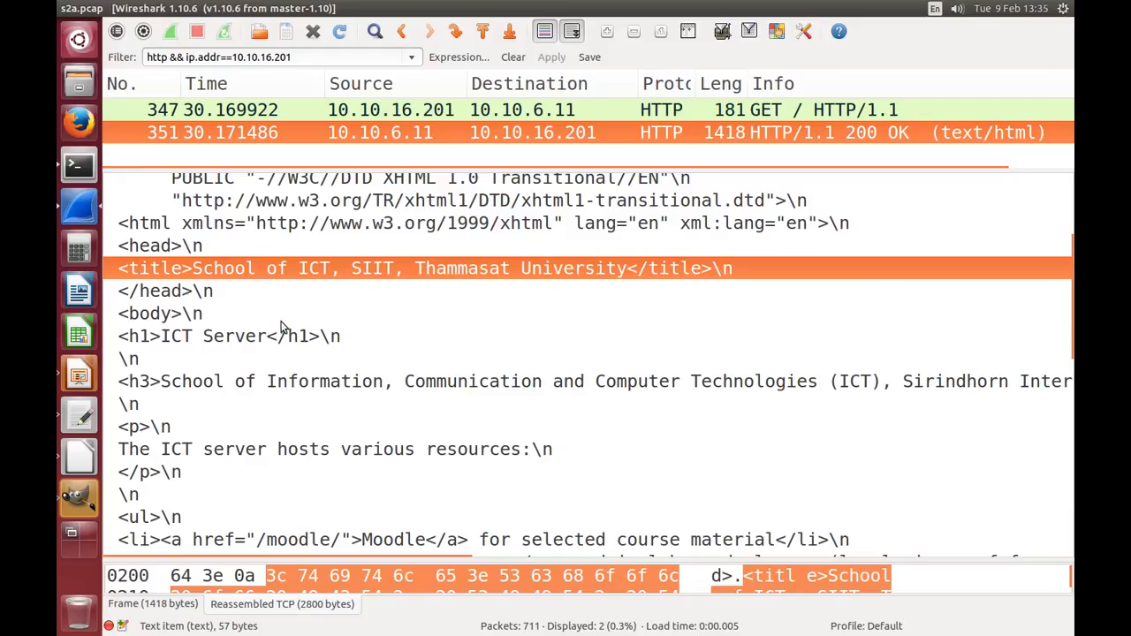
scroll(281, 325, "down", 4)
scroll(281, 327, "down", 4)
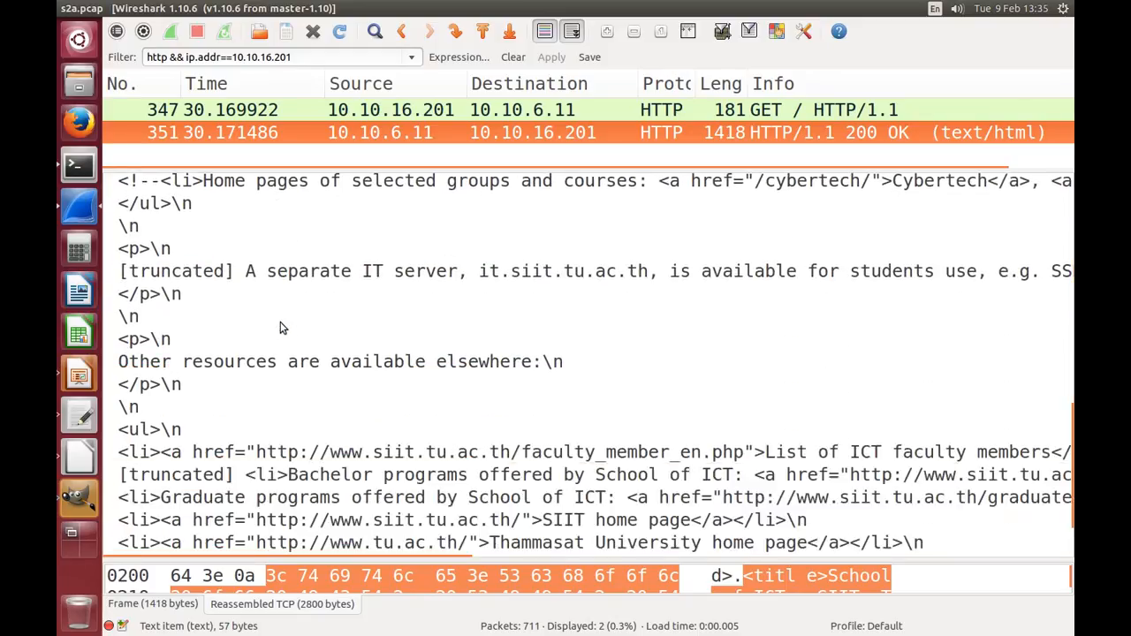
scroll(280, 327, "up", 10)
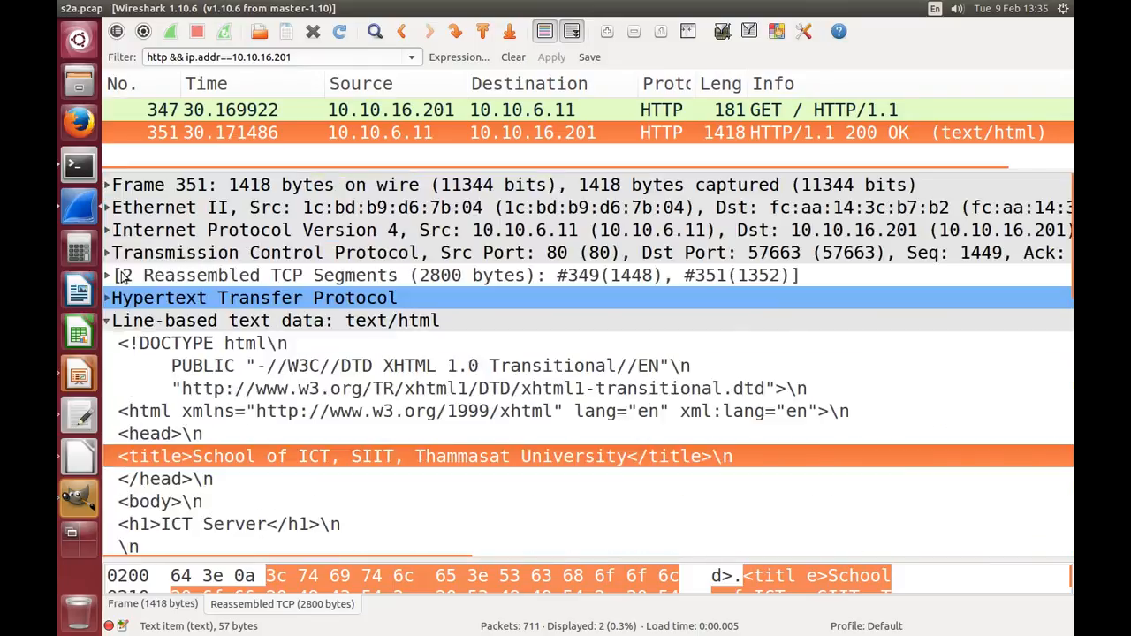
left_click(107, 323)
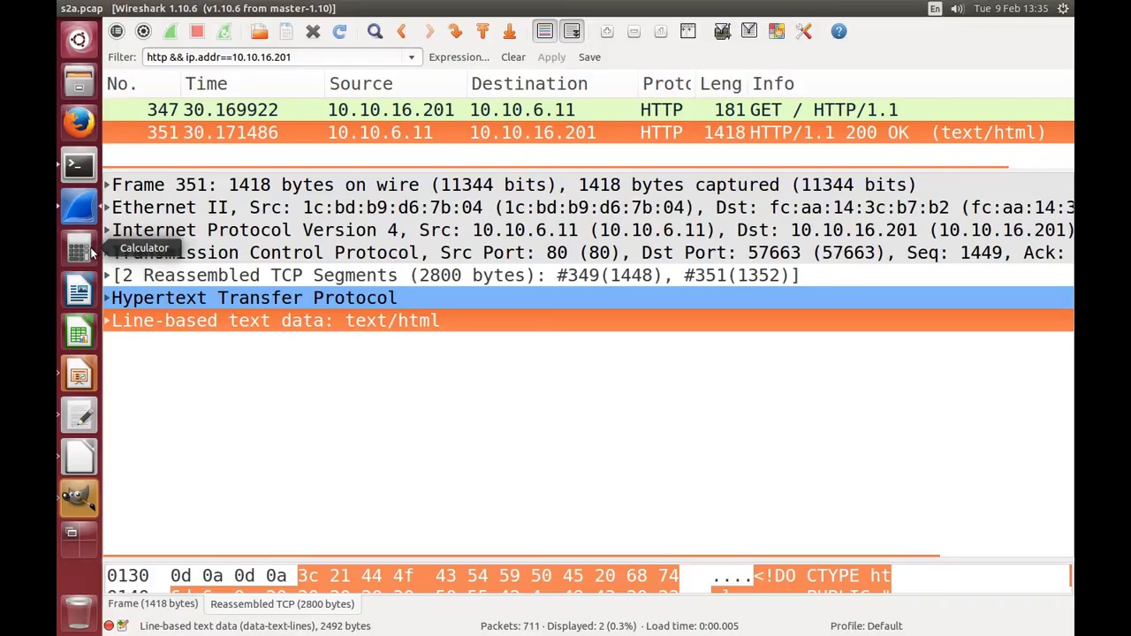
Step: Select packet 347, the GET request, and go through its Ethernet II, IPv4, TCP and HTTP header entries
left_click(363, 108)
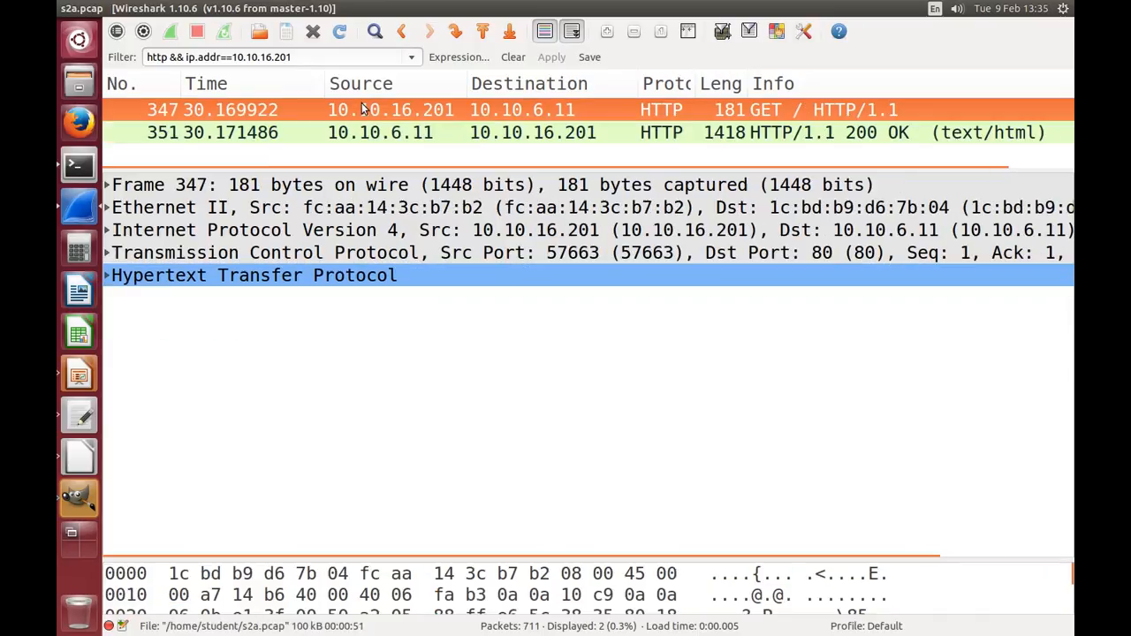
left_click(204, 210)
left_click(204, 229)
left_click(204, 253)
left_click(199, 275)
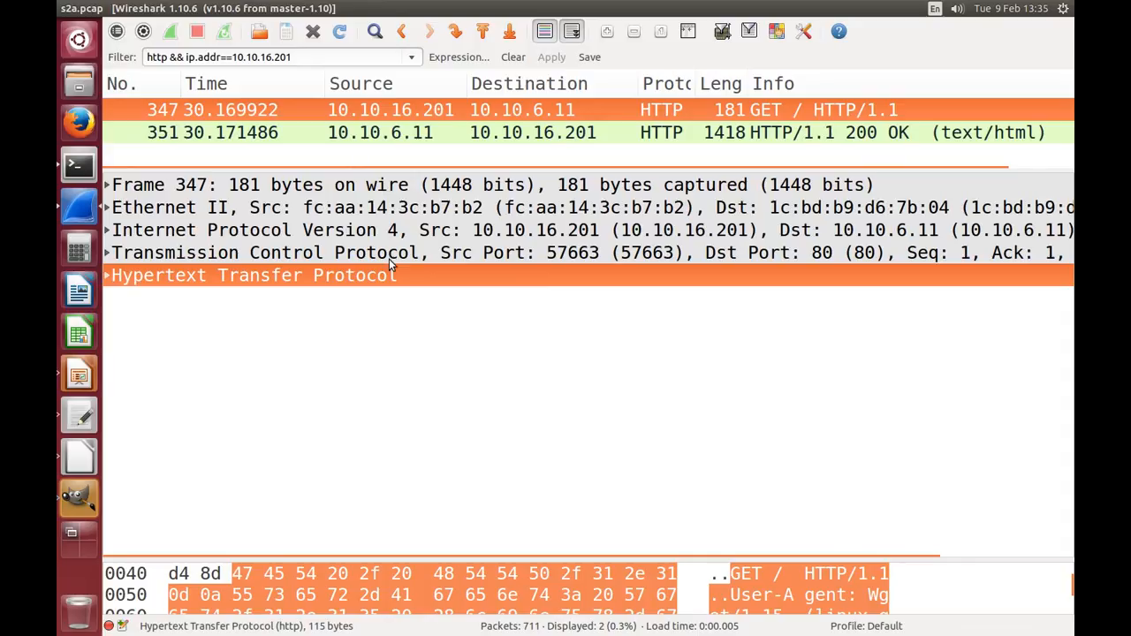
Step: Switch to the presentation slide show and advance to the slide "What to do in Wireshark?"
key("alt+Tab")
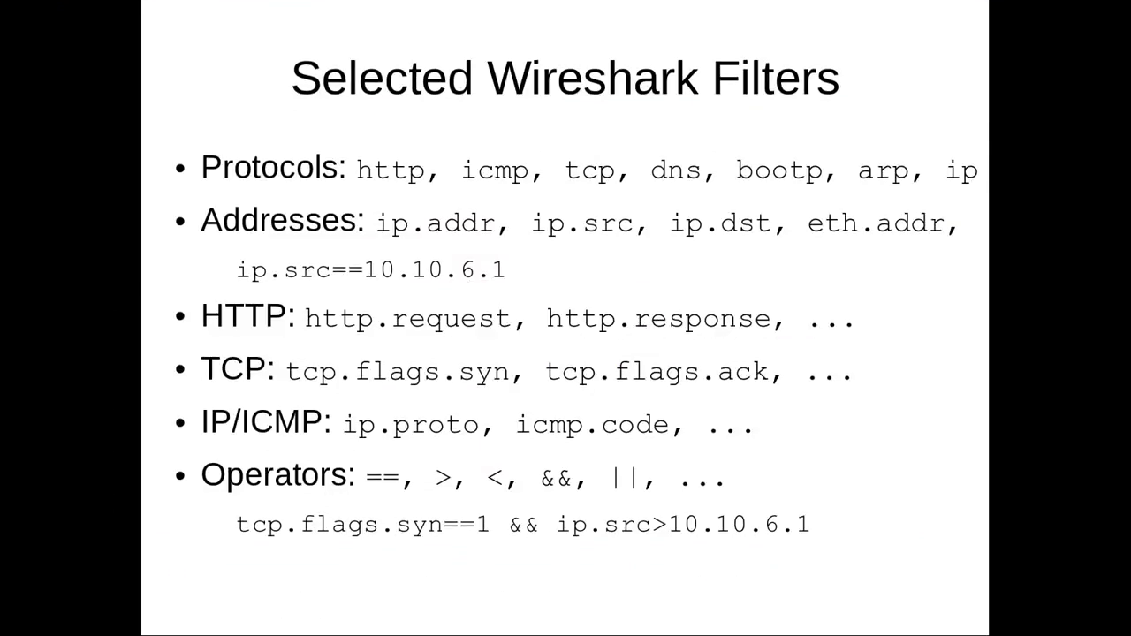
key("Right")
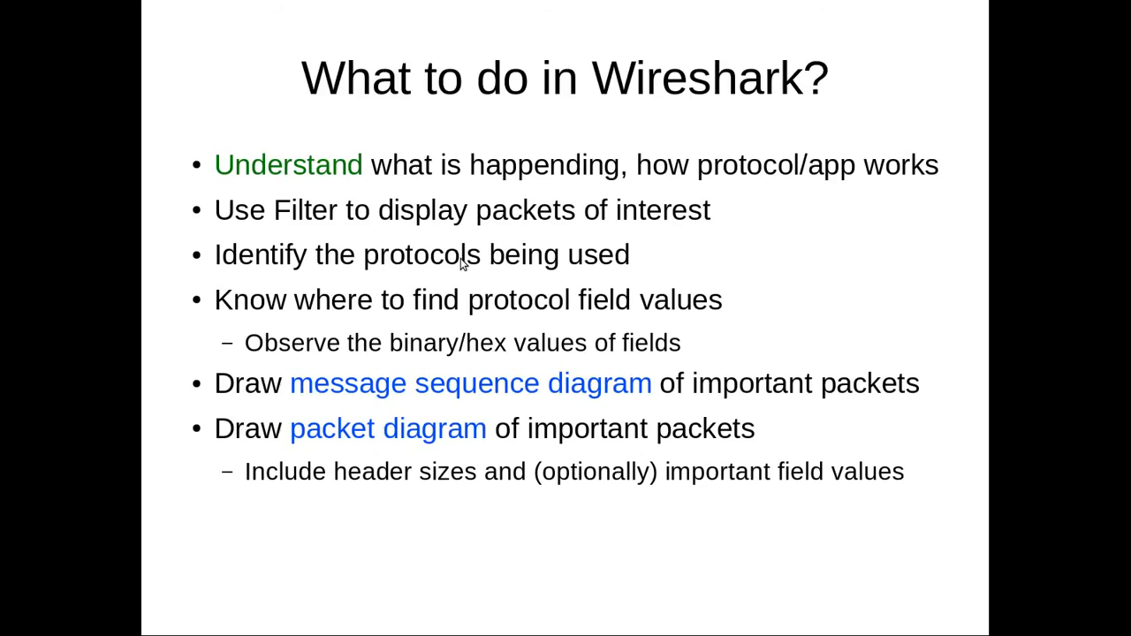